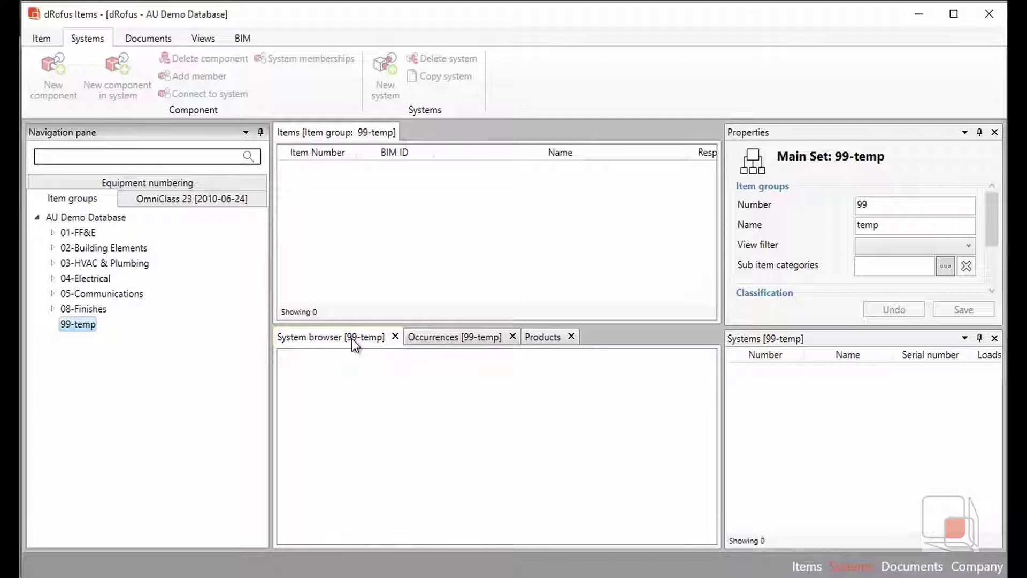
Create component E.001 for item 0407.007 M_Transformer Switchboard under 04-Electrical > 07-Service panels
click(52, 278)
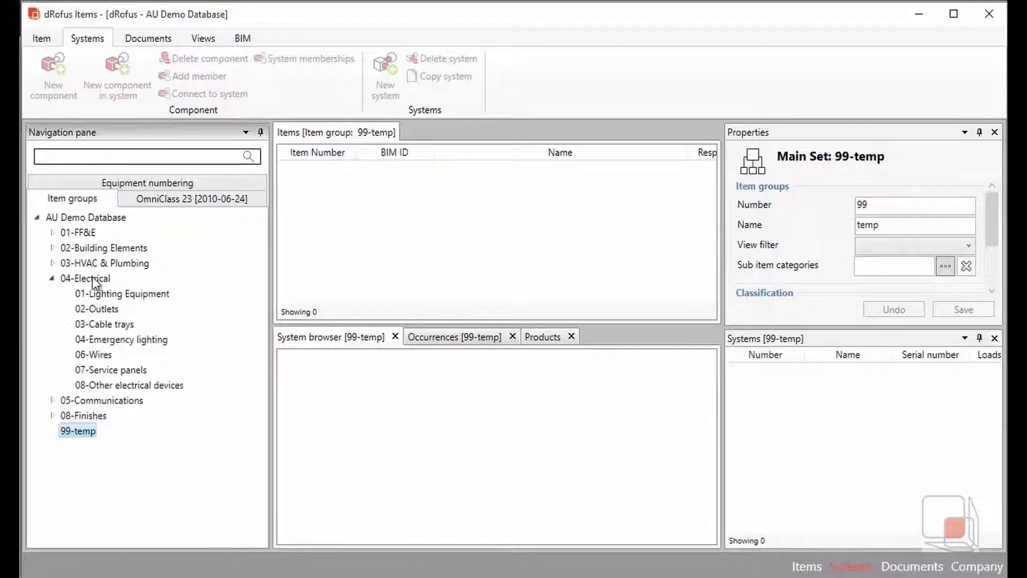
click(112, 368)
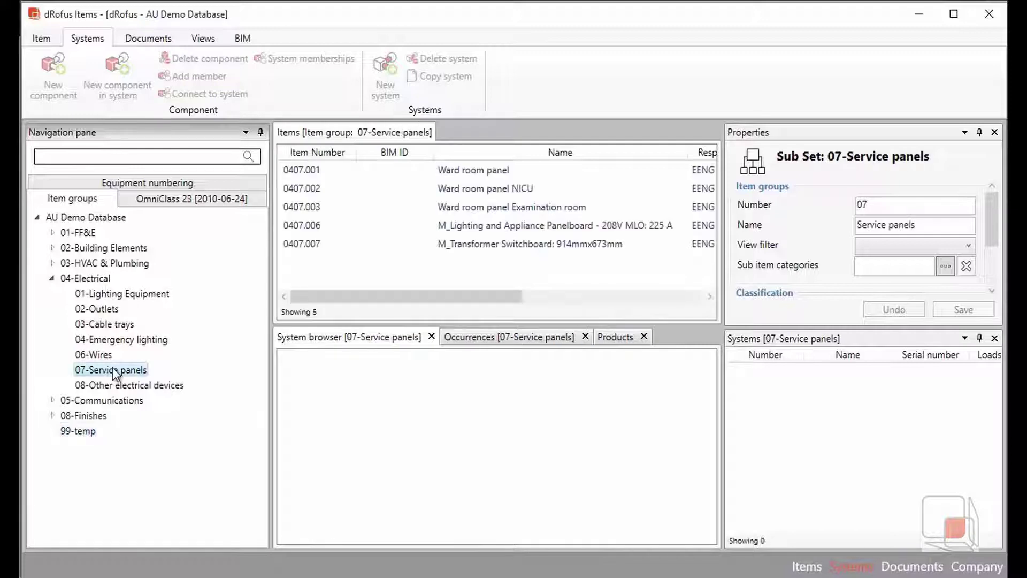
click(468, 246)
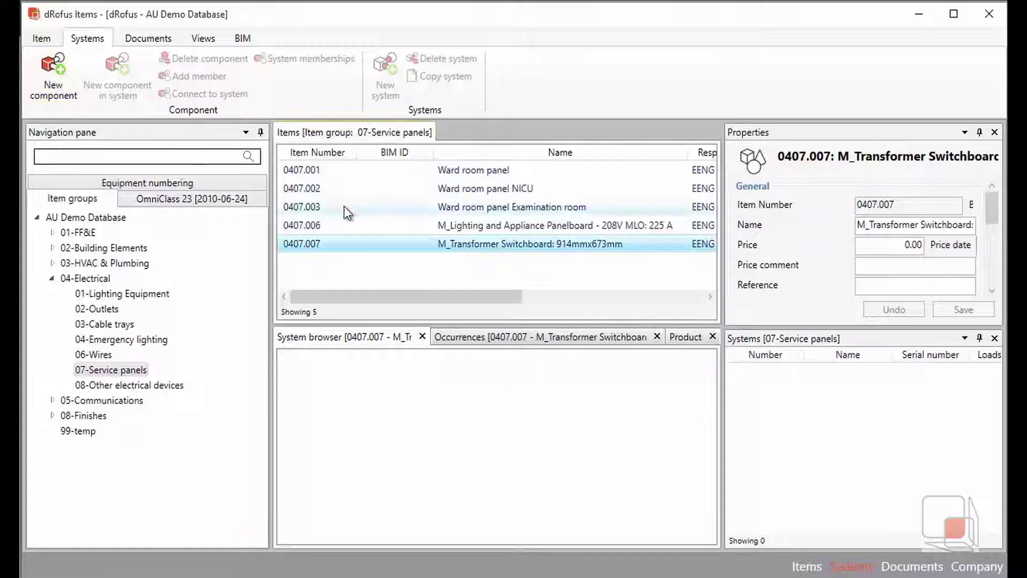
click(57, 75)
click(352, 362)
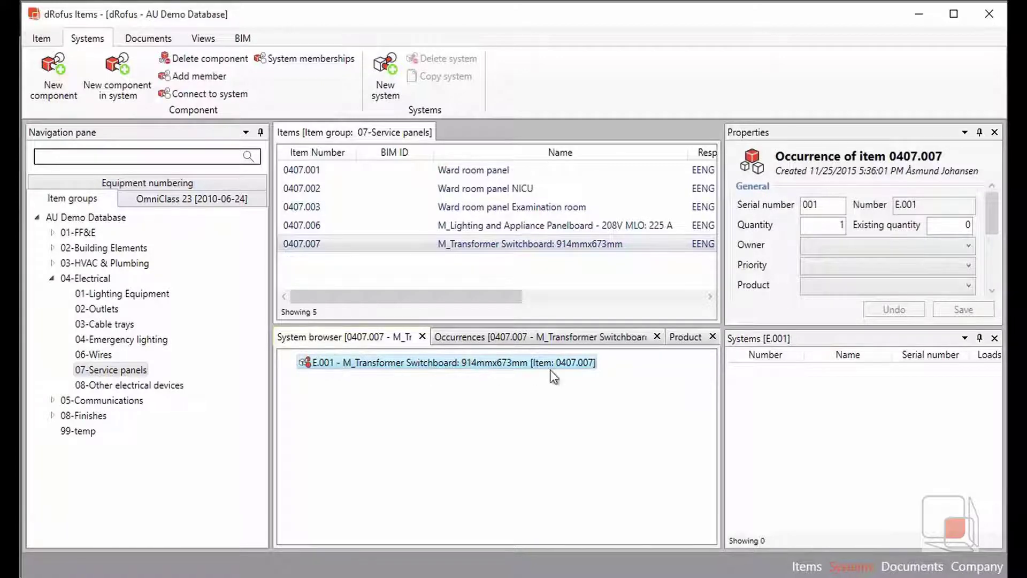
drag(990, 214, 990, 264)
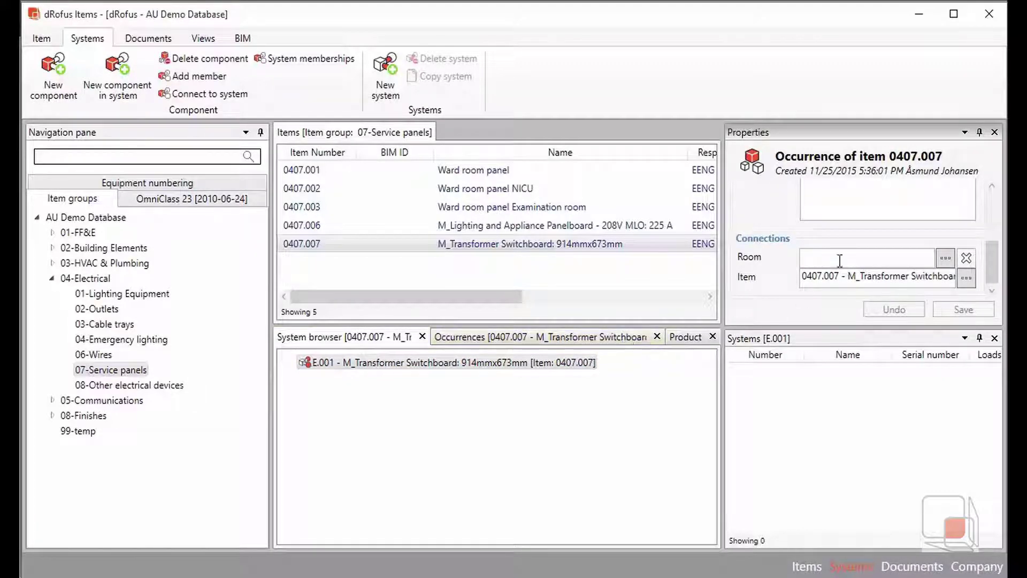
click(945, 258)
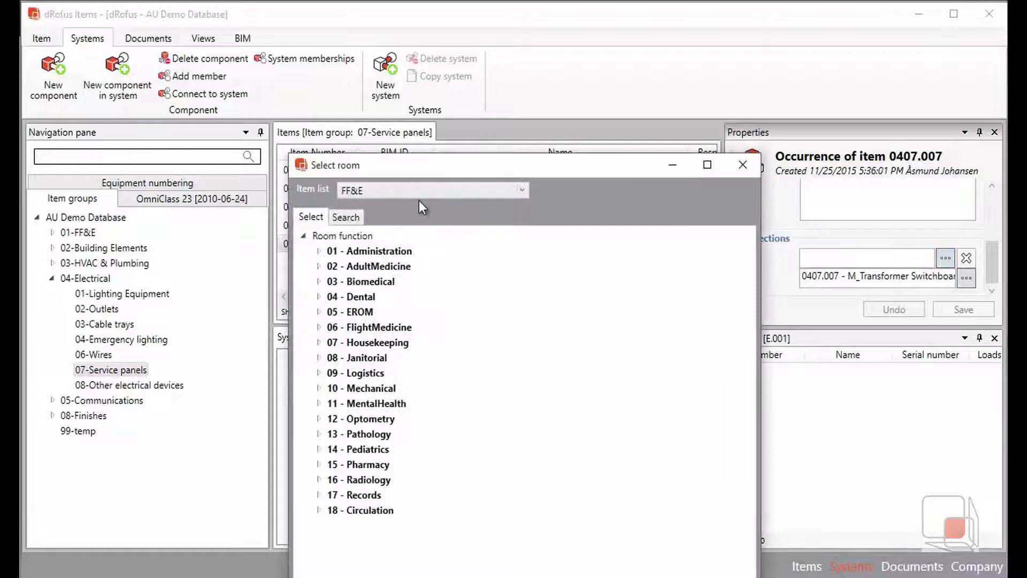
drag(431, 164, 478, 66)
click(367, 154)
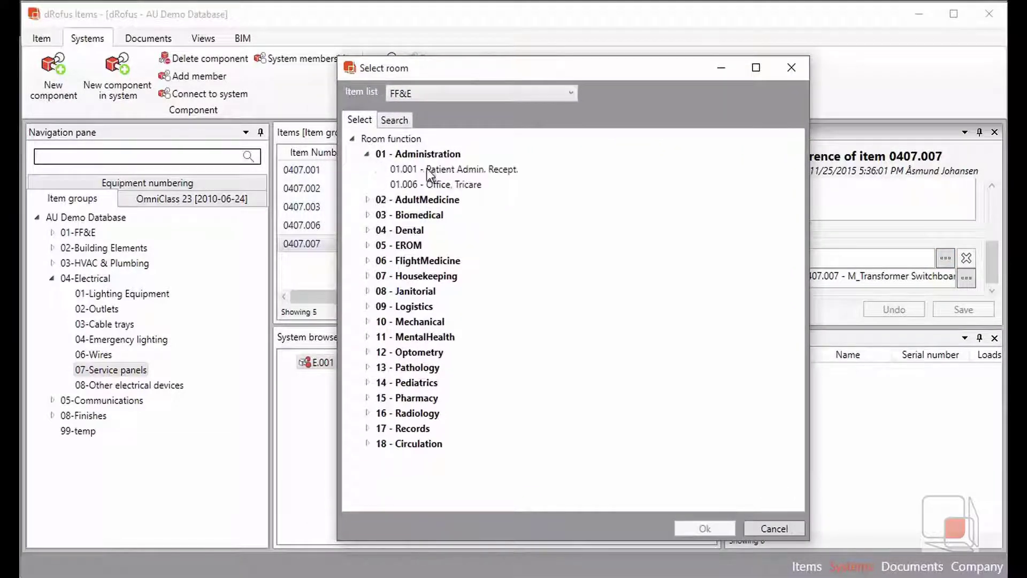
click(433, 183)
click(767, 528)
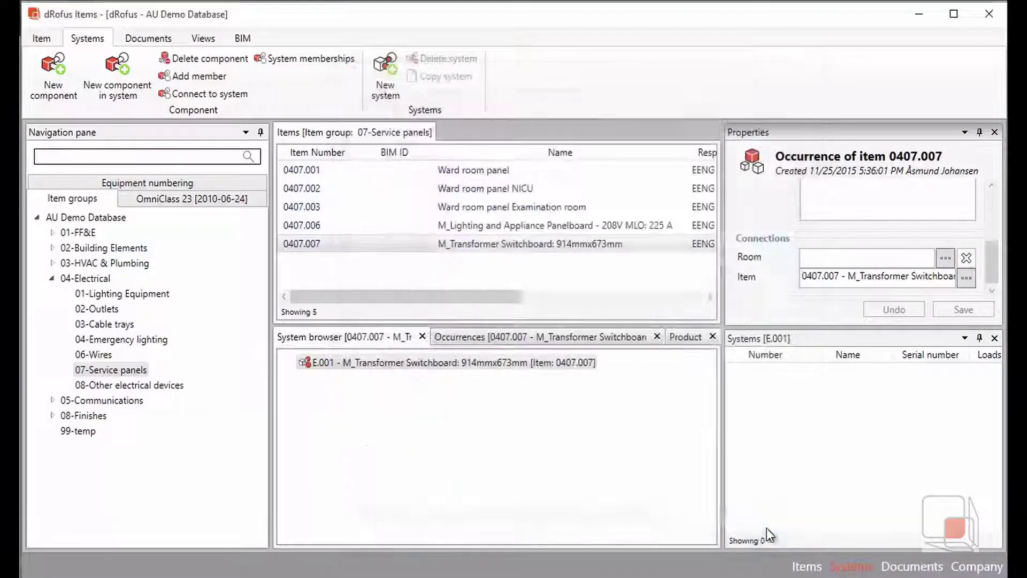
click(510, 366)
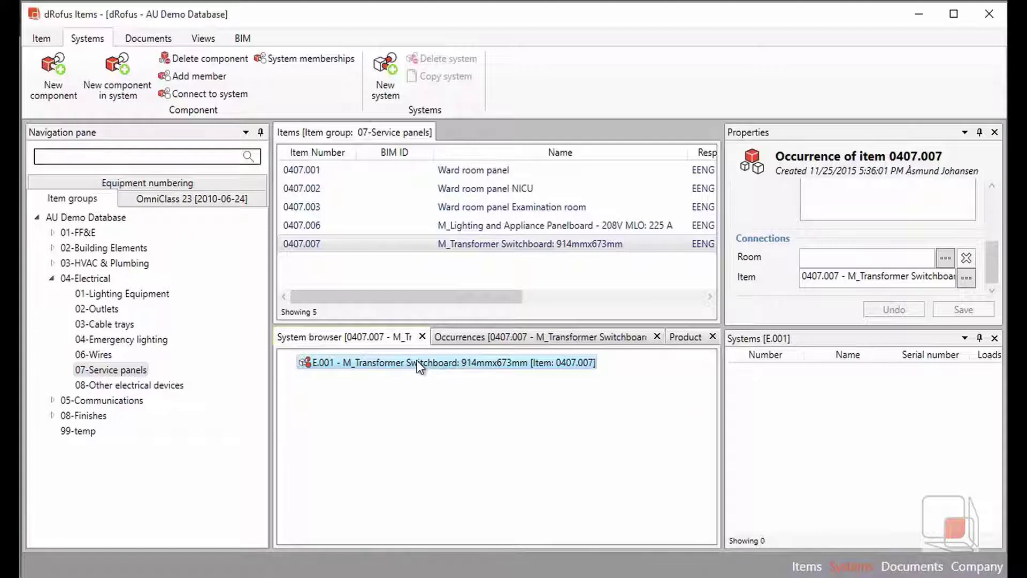
Start a new component in a system under E.001, picking item 0407.006 via a 'panel' search
click(121, 69)
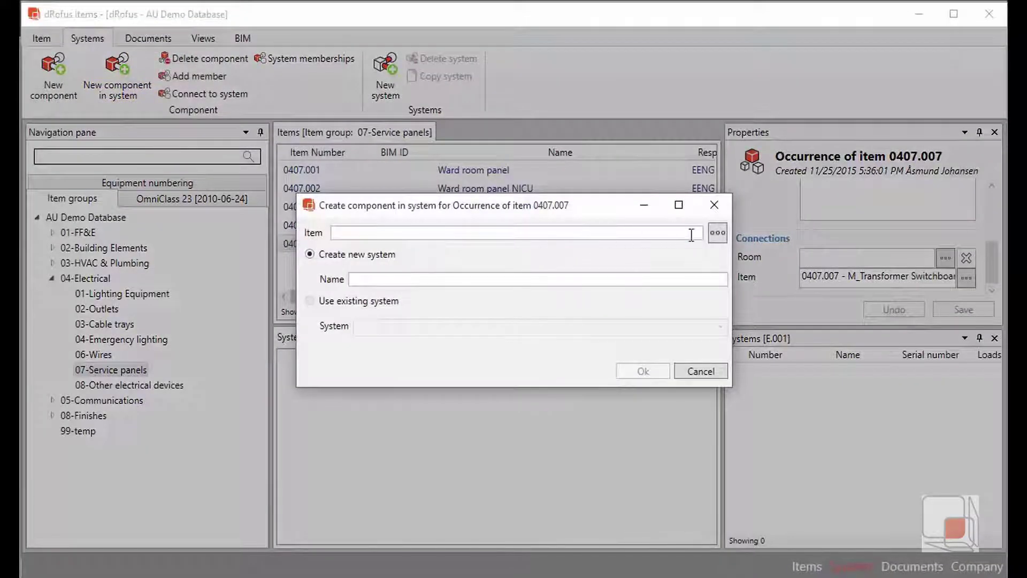
click(717, 233)
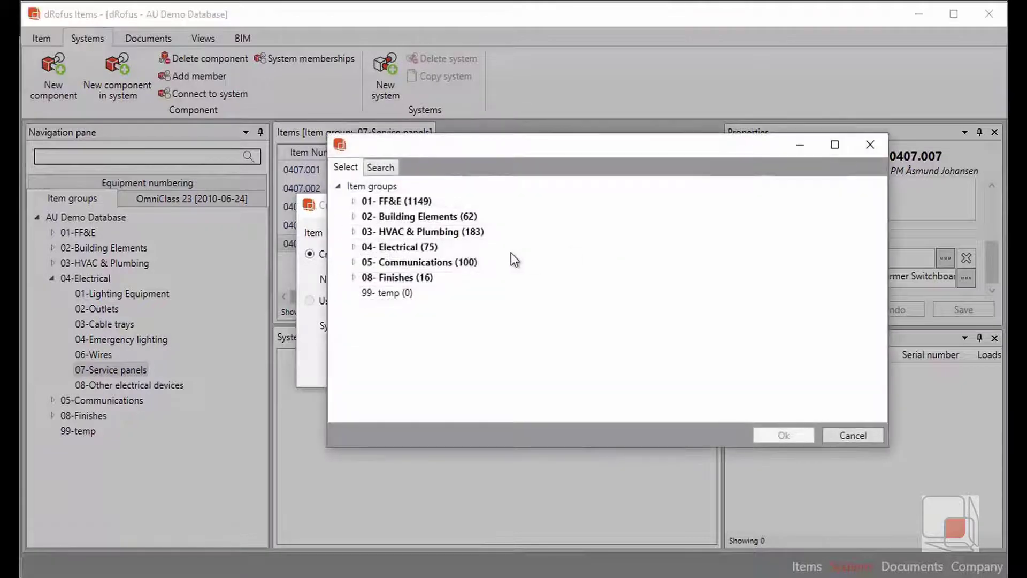
click(391, 170)
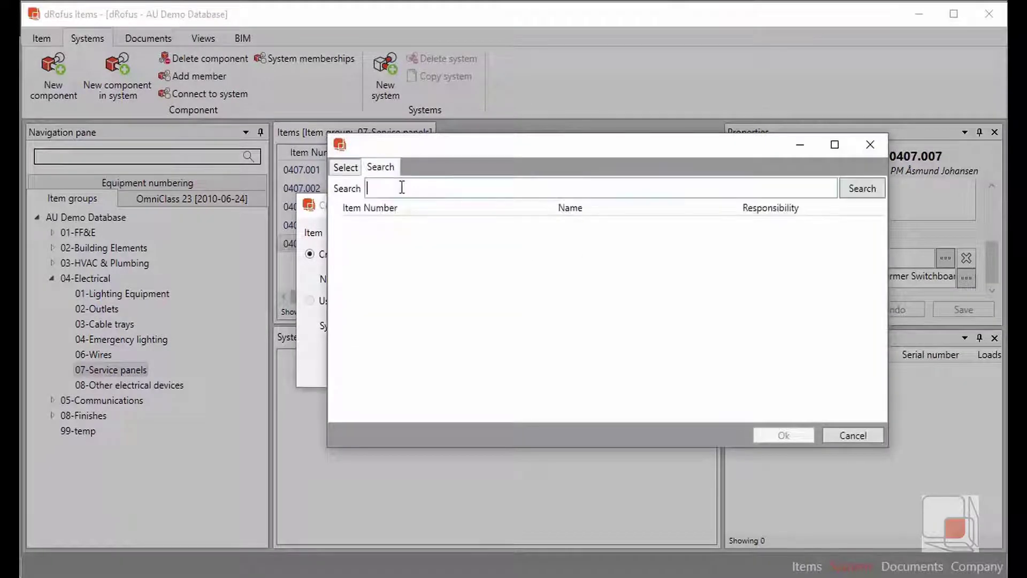
text(panel)
key(Return)
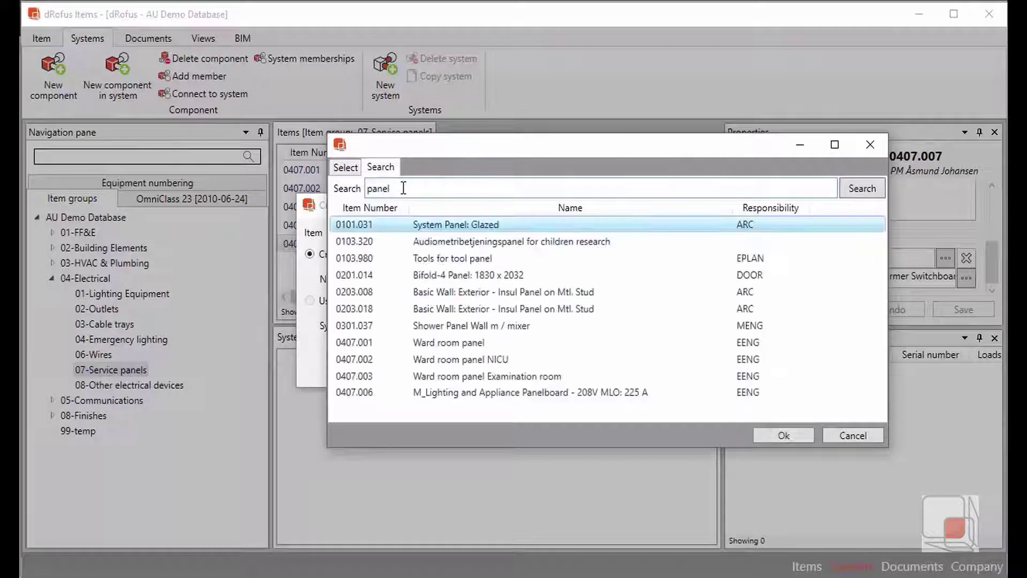
click(580, 394)
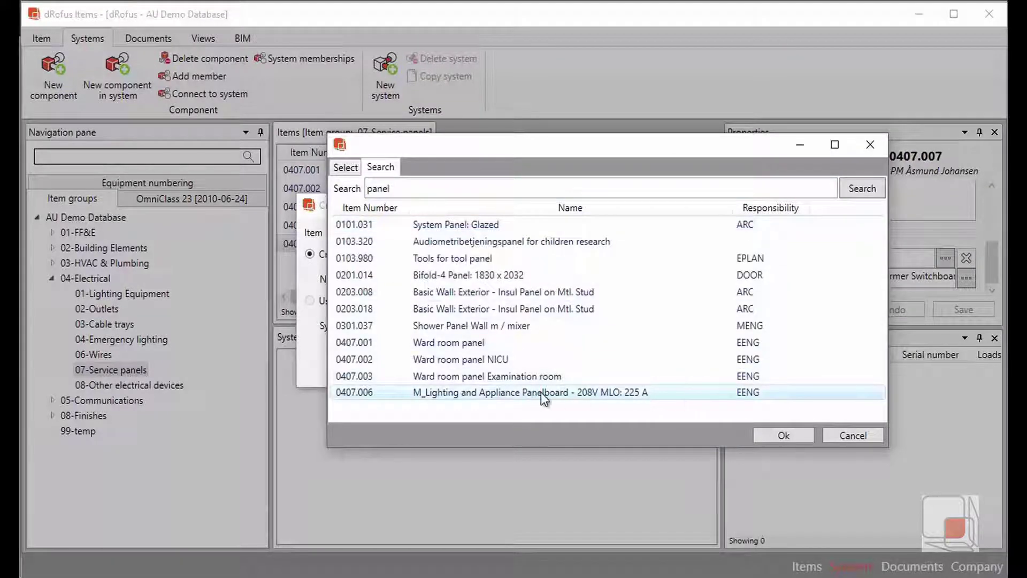
click(784, 435)
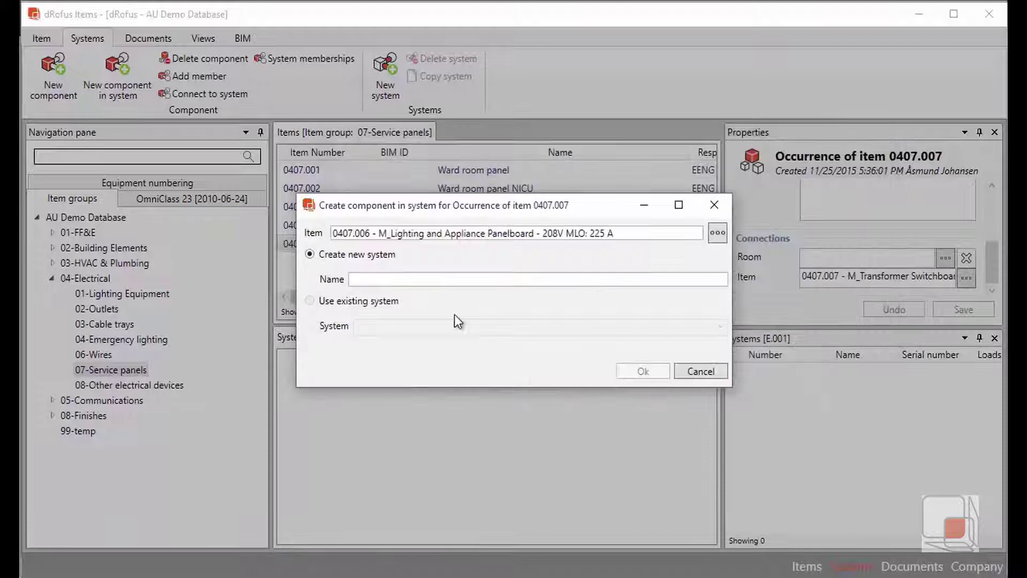
Name the new system 'Circuit' and create it with the panelboard
click(391, 280)
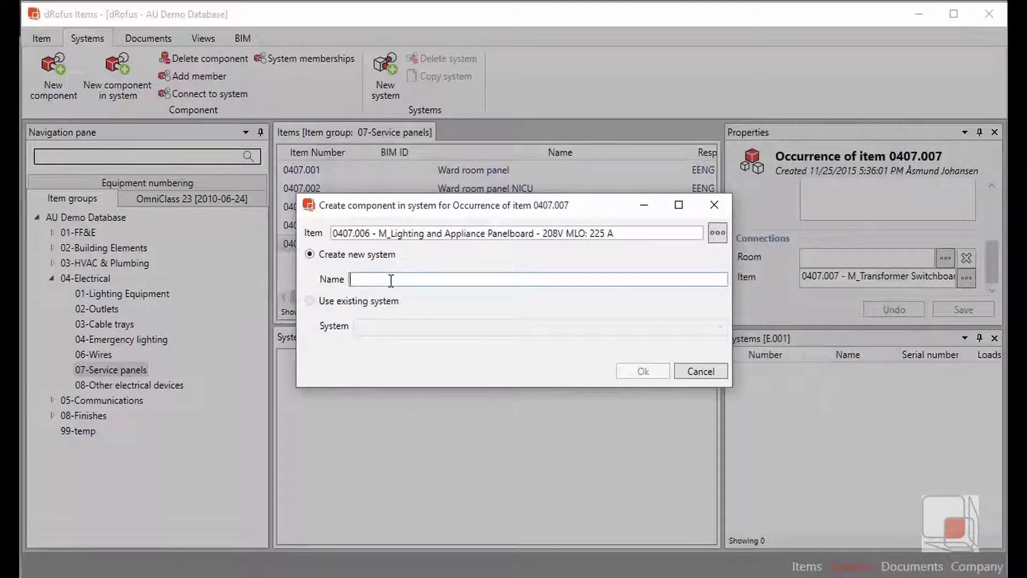
text(C)
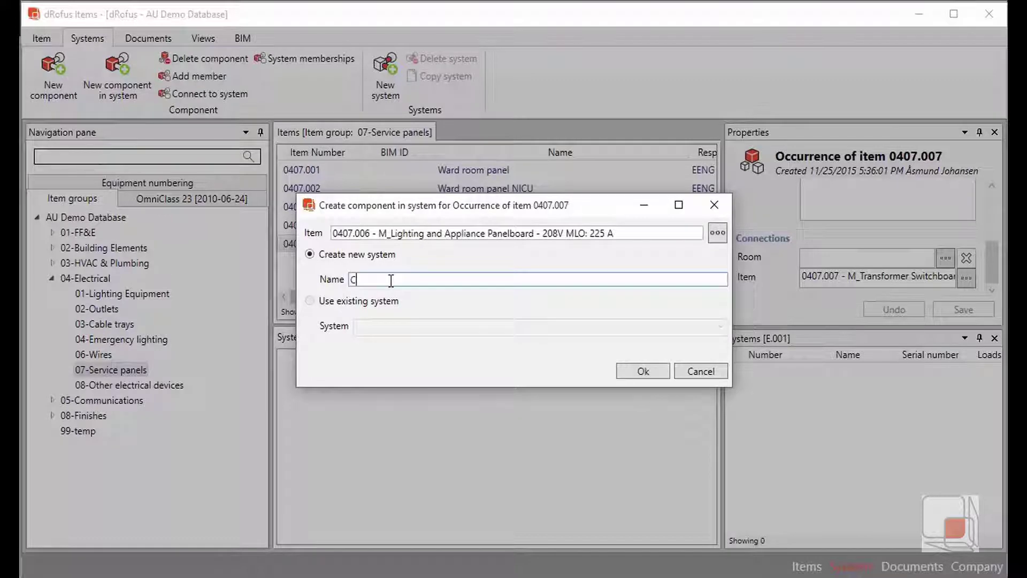
text(ircuit)
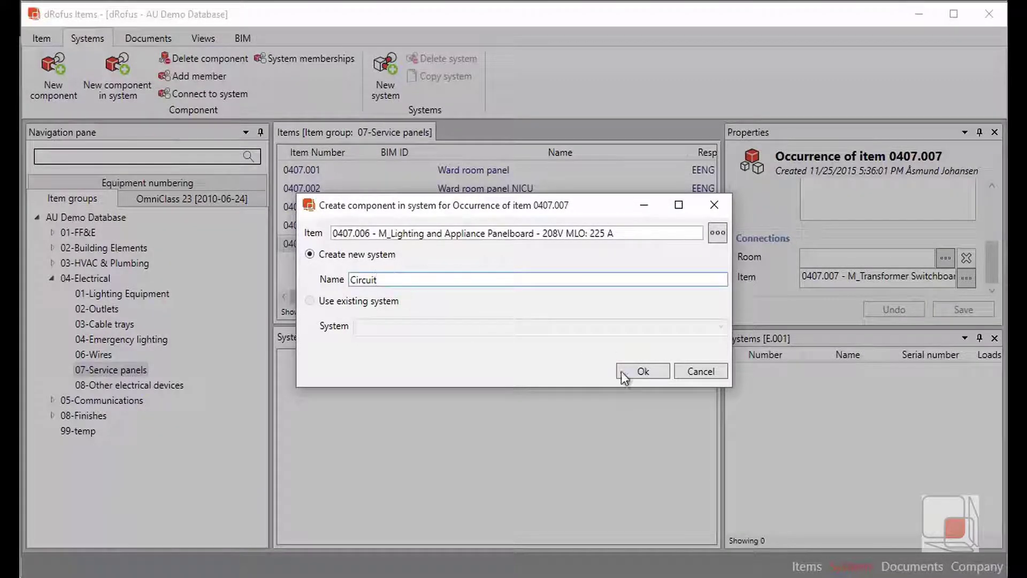
click(640, 370)
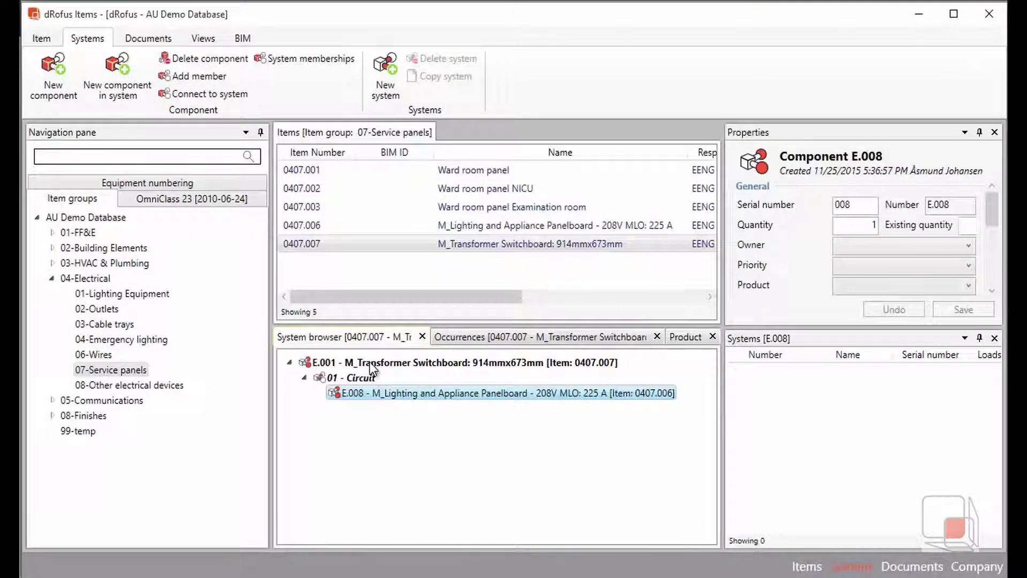
Inspect components E.001 and E.008, then select the 01 - Circuit system
click(371, 361)
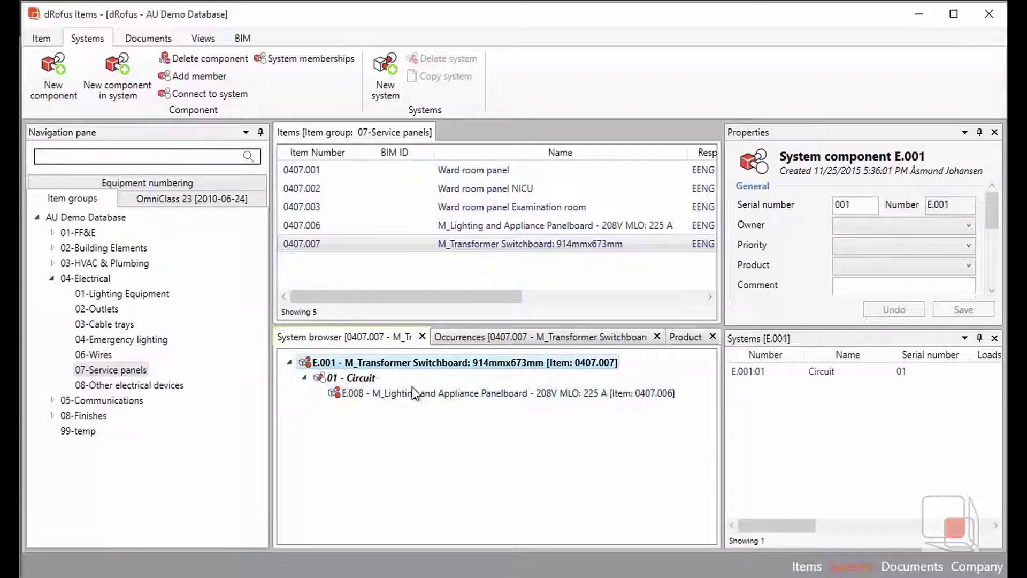
click(420, 392)
click(356, 377)
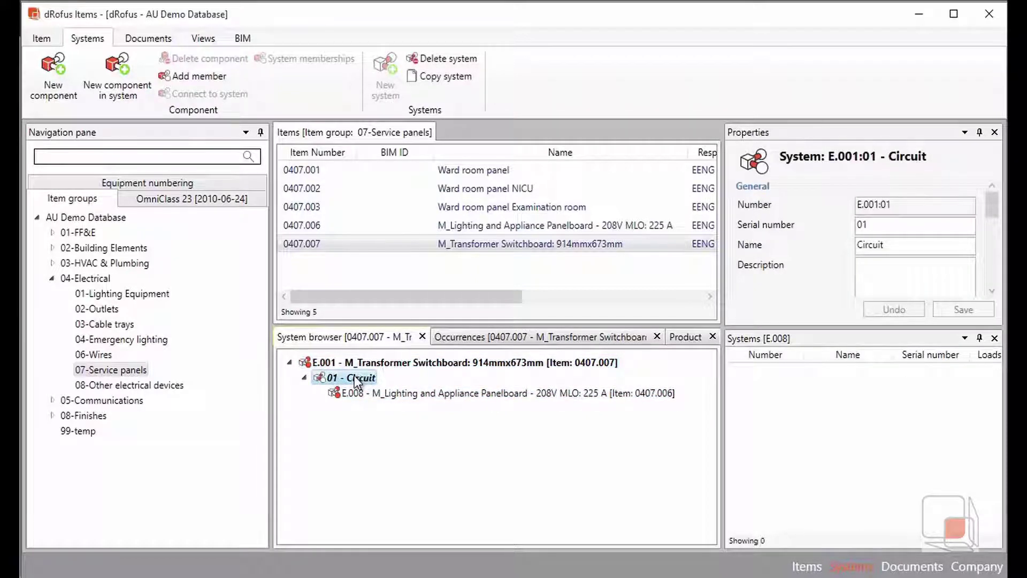
Scroll the Circuit properties to its empty Loads fields, down to Rewit Wire Size
drag(988, 199, 989, 258)
click(876, 187)
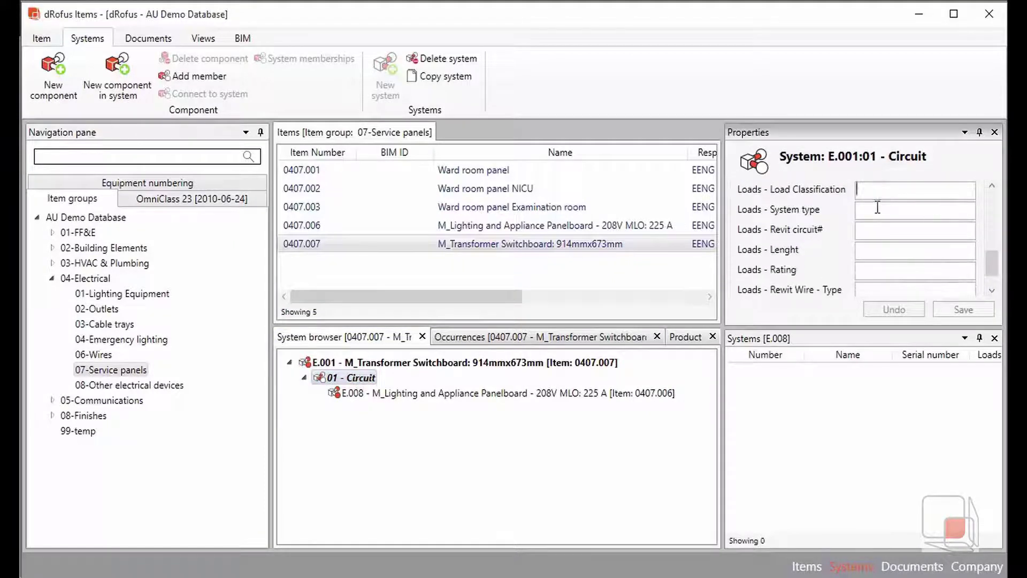
click(878, 209)
click(876, 229)
click(876, 249)
click(875, 269)
scroll(878, 276, down, 1)
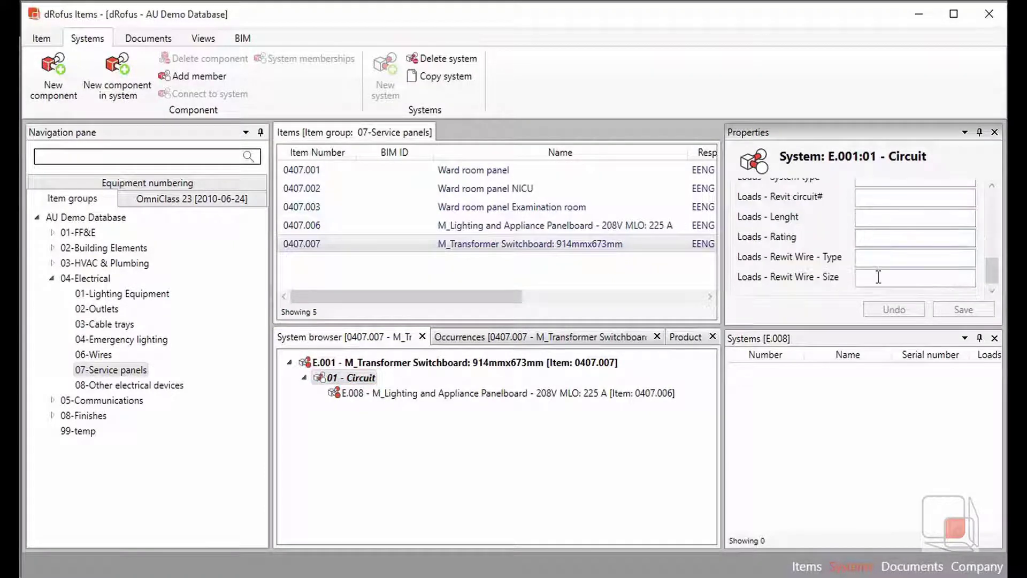
click(877, 274)
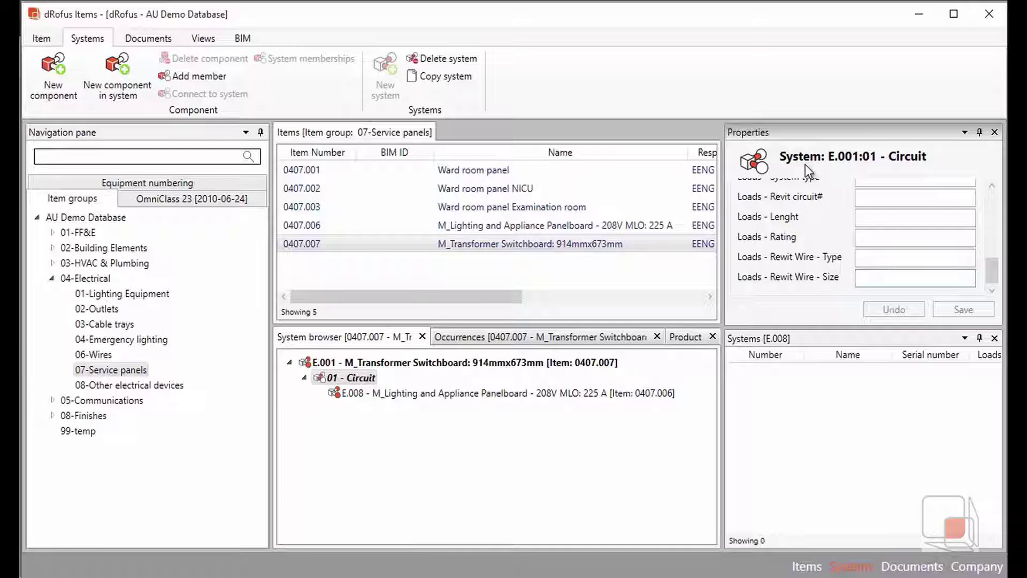
click(345, 377)
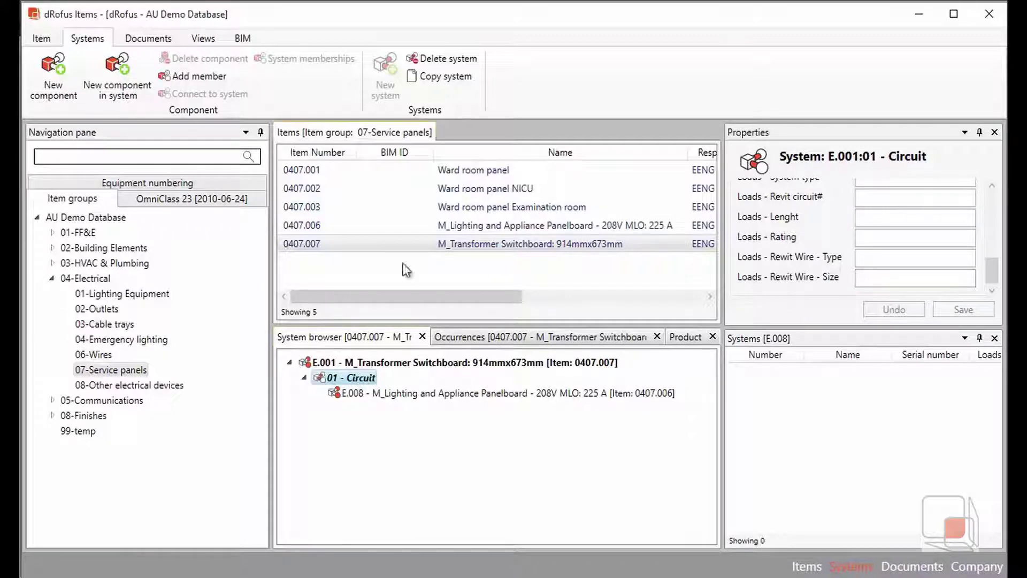
Make 5 copies of the Circuit system and browse the new circuits 02 through 06
click(445, 76)
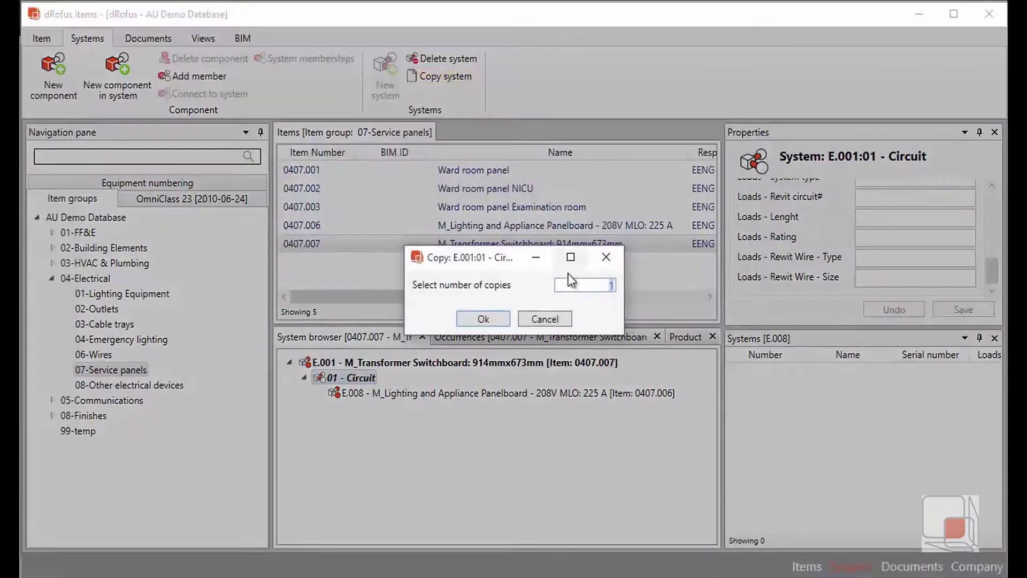
click(493, 316)
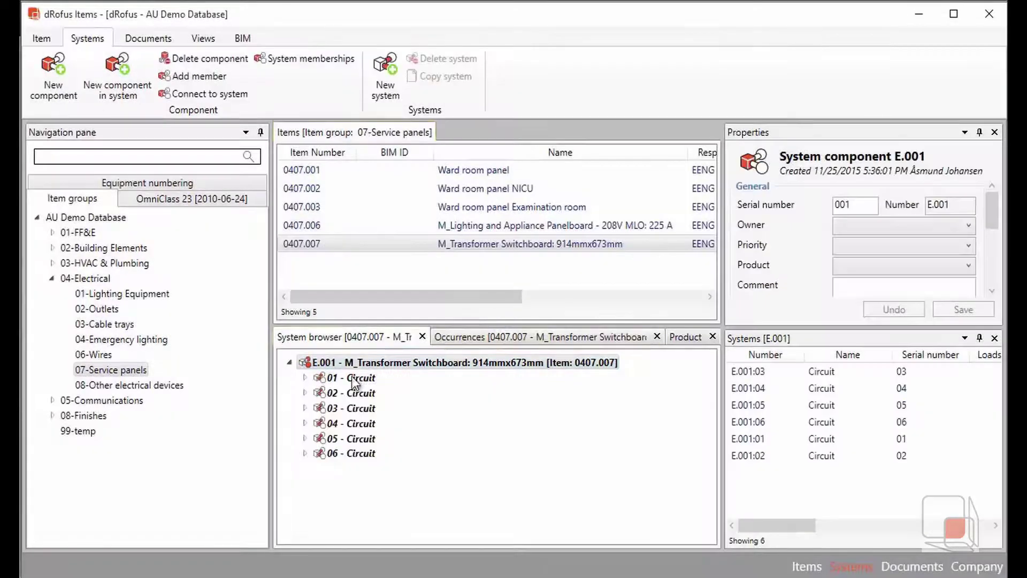
click(351, 393)
click(352, 407)
click(352, 424)
click(352, 438)
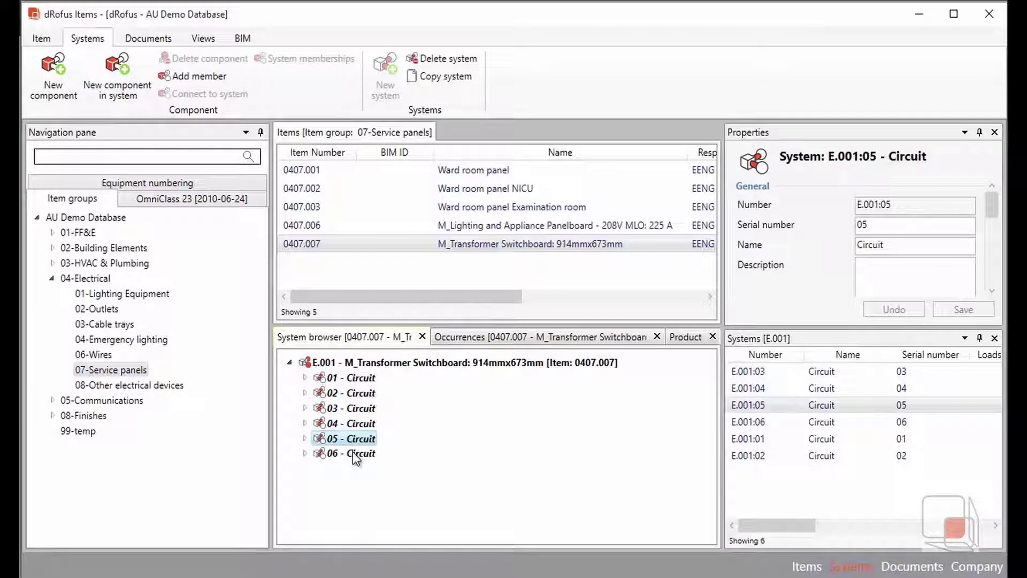
click(353, 452)
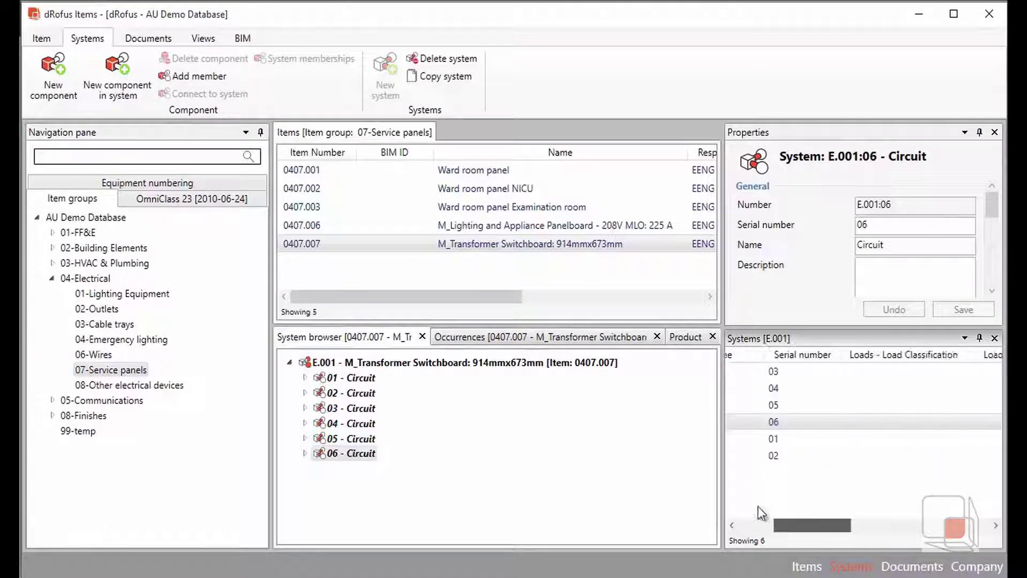
Review circuits E.001:01–06, then expand circuit 01 to show panelboard E.008
click(766, 371)
click(765, 387)
click(763, 403)
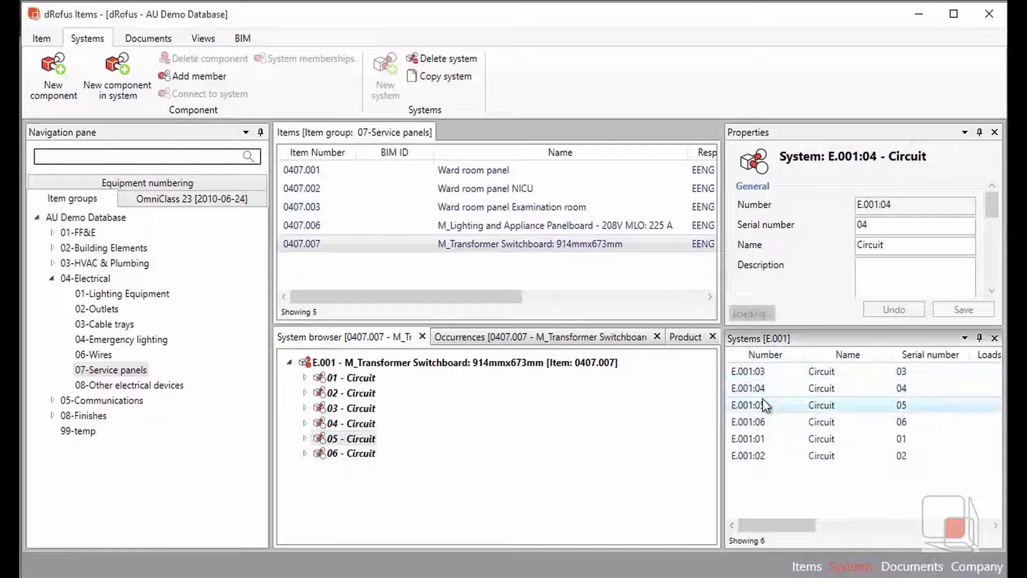
click(761, 422)
drag(768, 522, 712, 523)
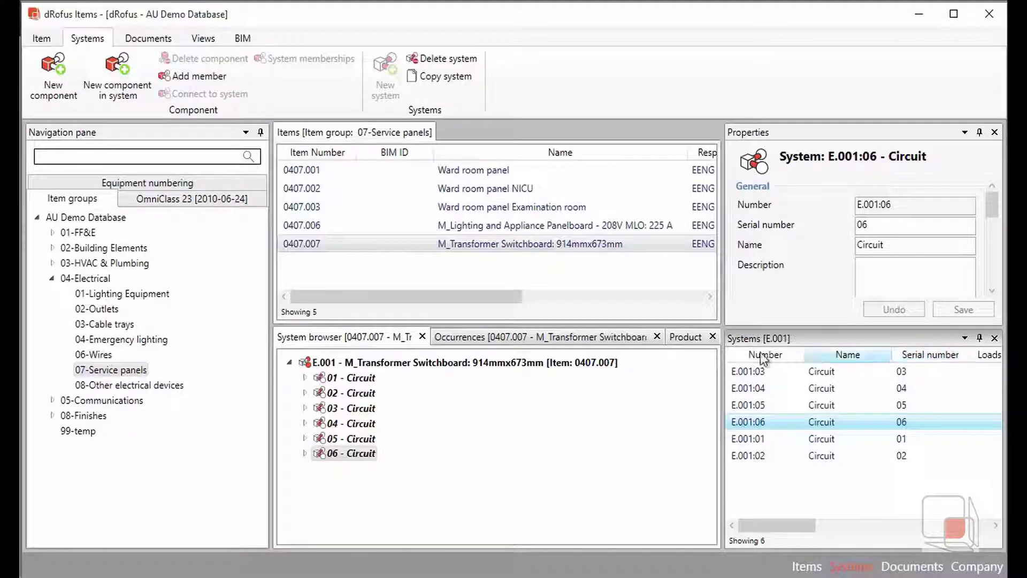
click(305, 377)
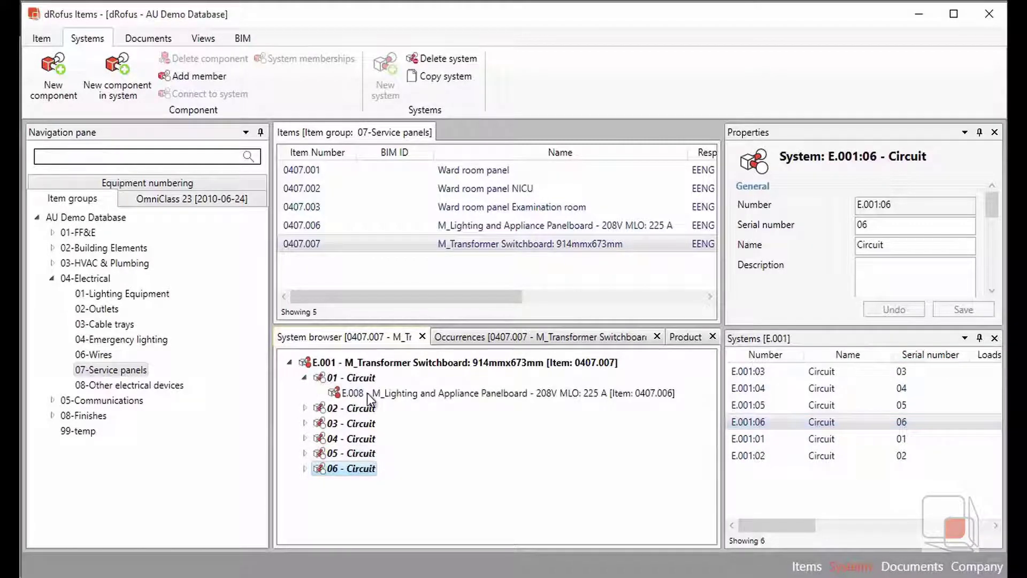
Show the Systems Graph window, moved to the top and enlarged
click(207, 39)
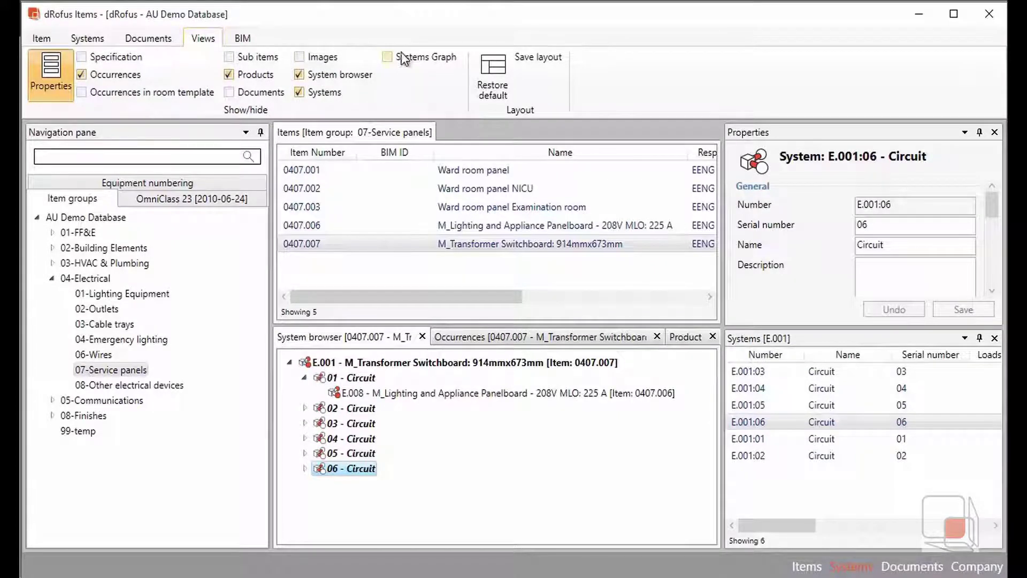
click(386, 56)
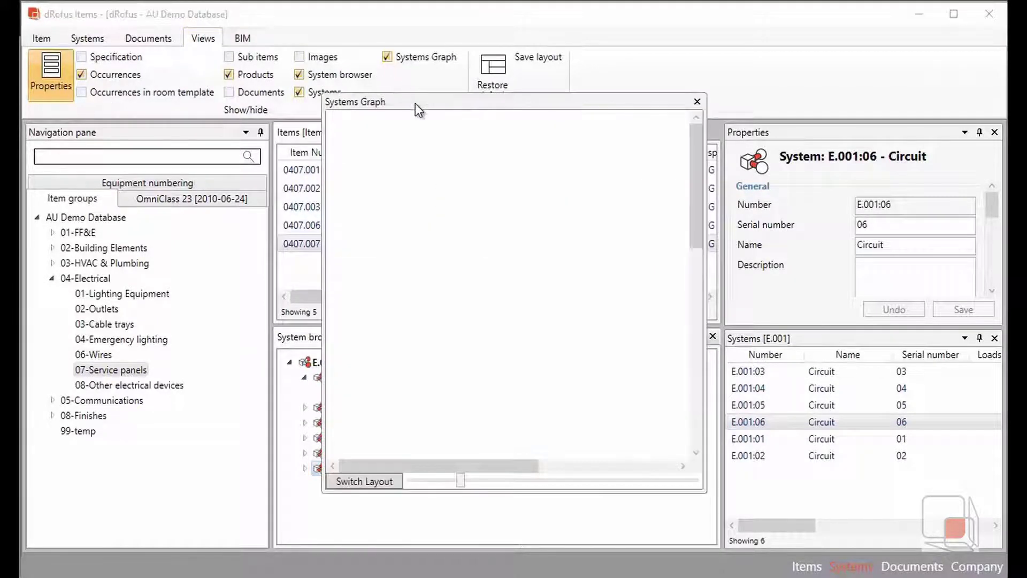
drag(434, 75, 485, 24)
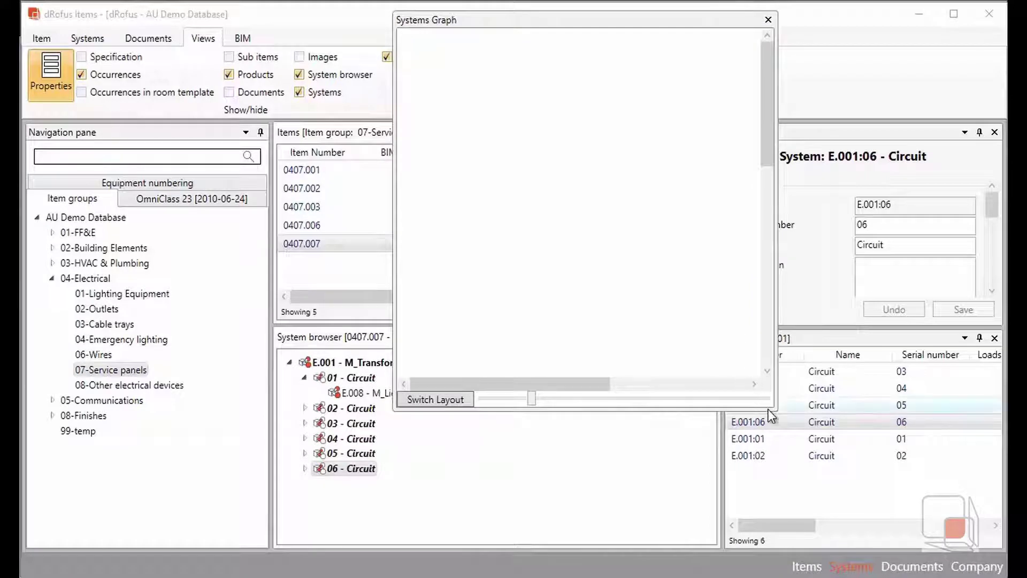
drag(772, 407, 980, 562)
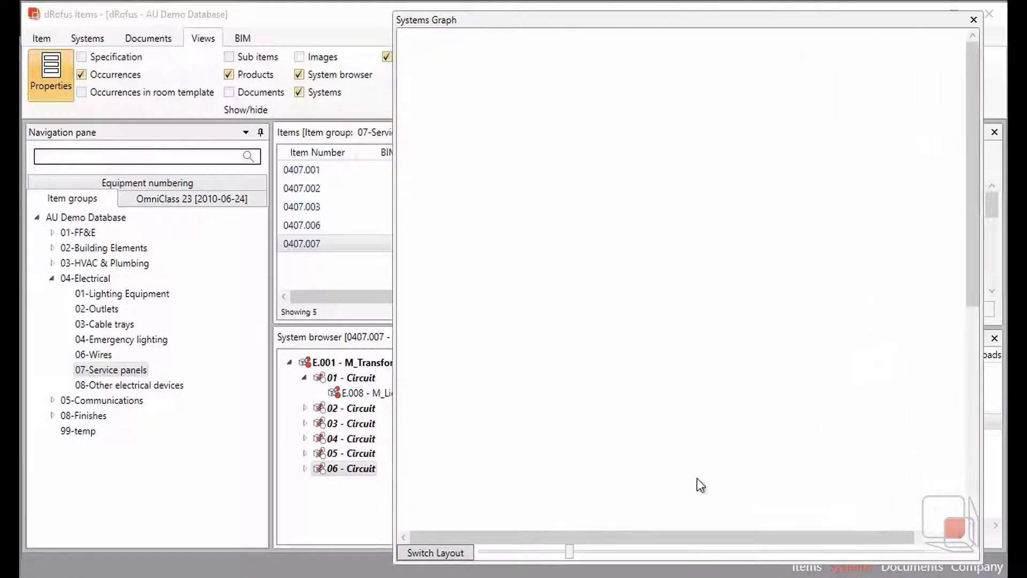
Draw switchboard E.001's graph and cycle layouts until it shows a top-down tree
click(435, 553)
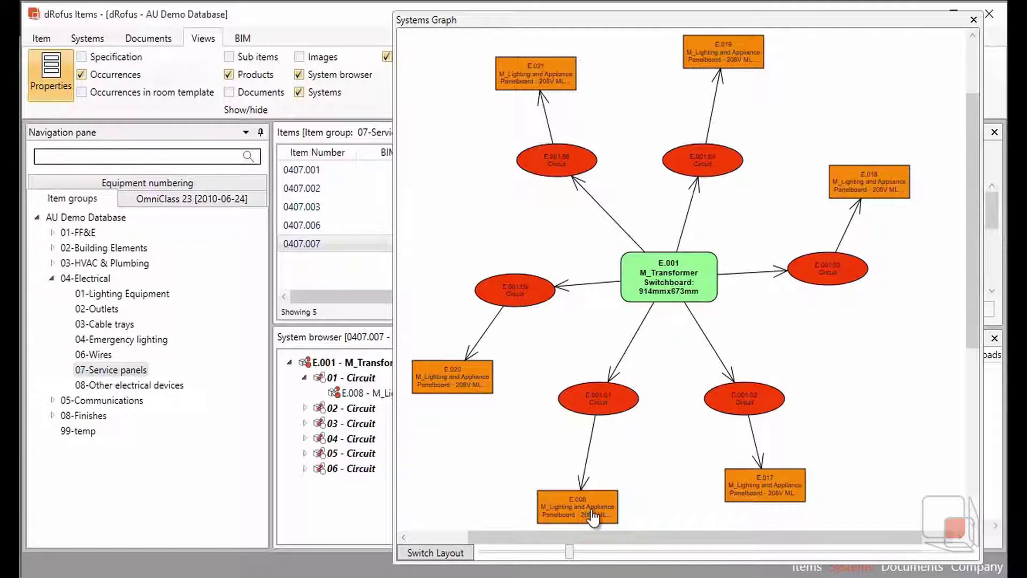
click(445, 554)
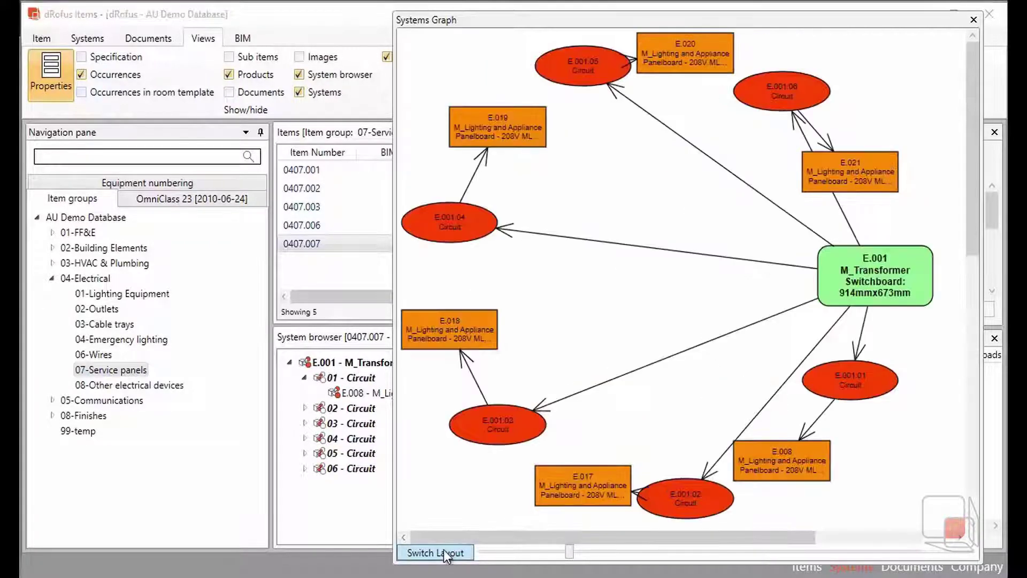
click(442, 553)
click(442, 553)
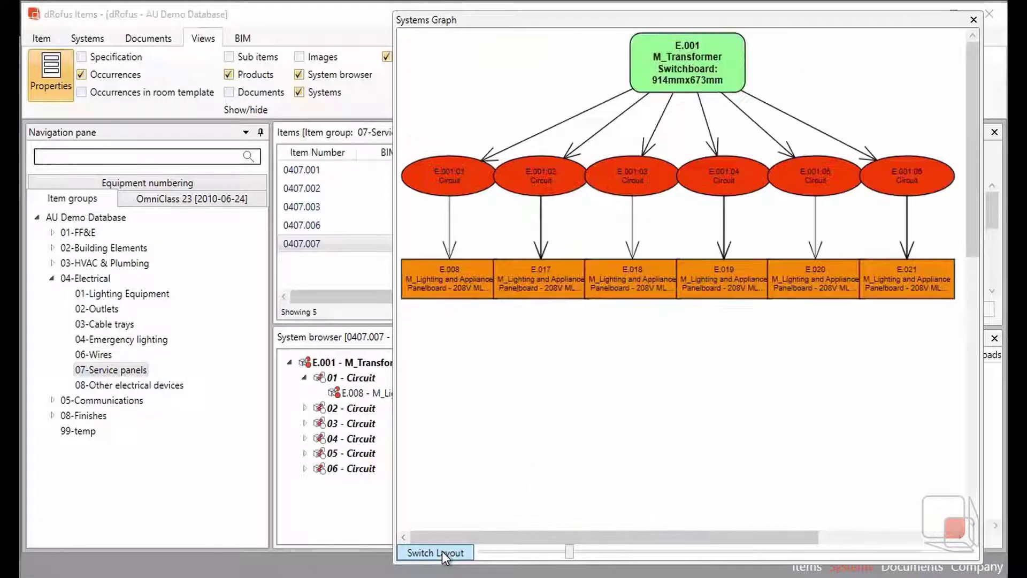
Close the Systems Graph and collapse circuit 01 in the System browser
click(974, 20)
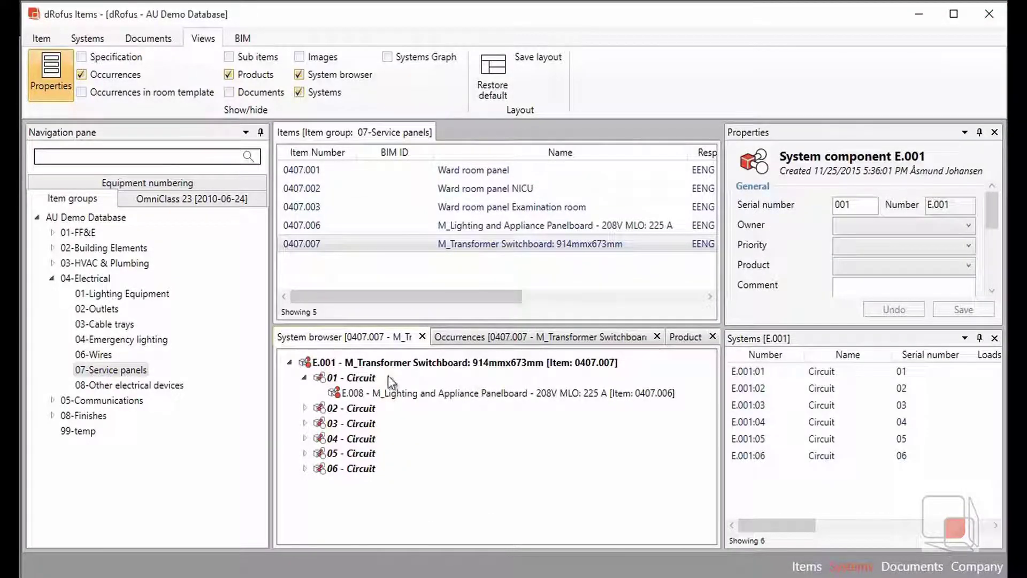
click(305, 377)
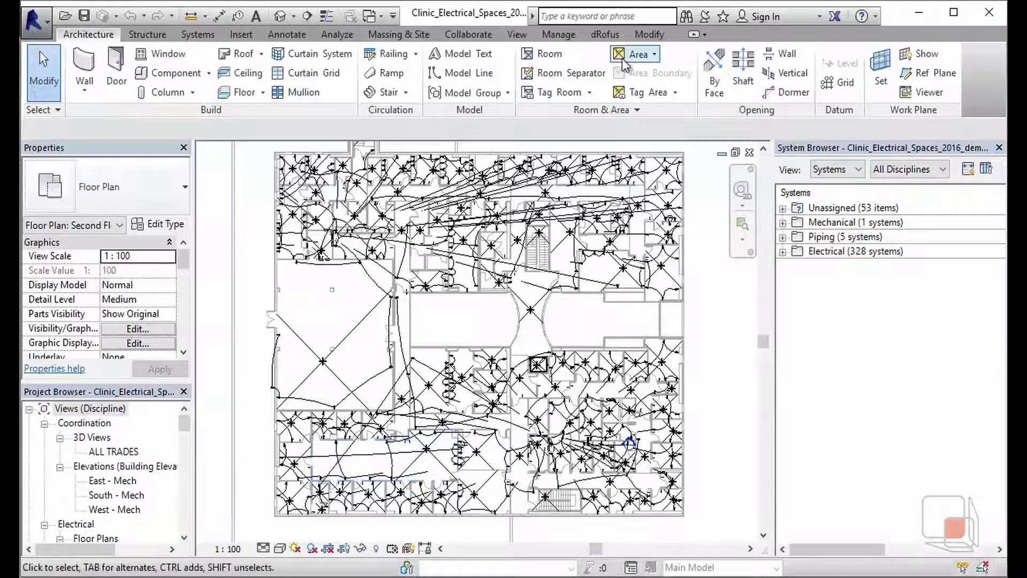
Log in to dRofus via Other and select switchboard MS2 under Electrical > Power
click(609, 35)
click(771, 69)
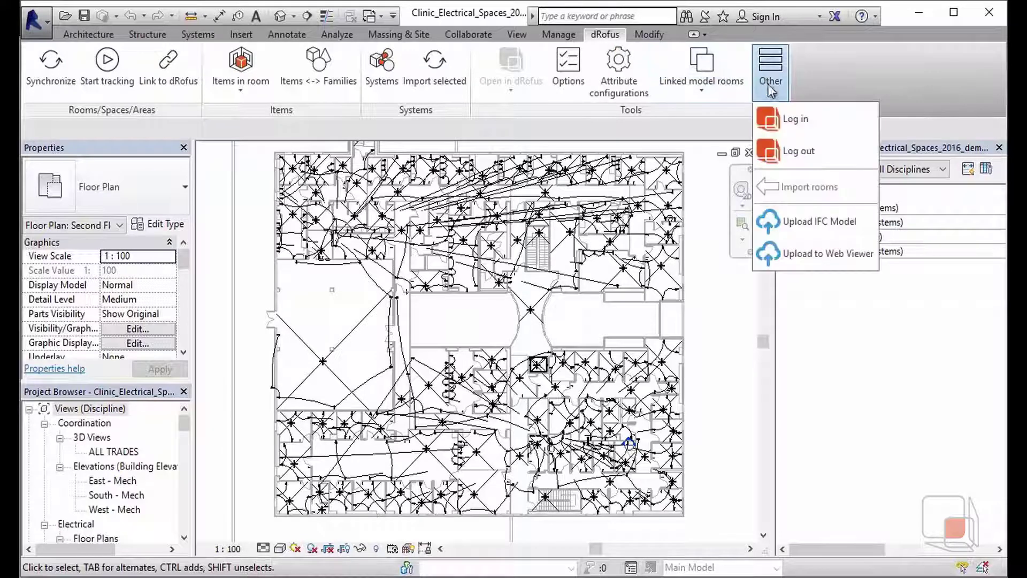
click(784, 118)
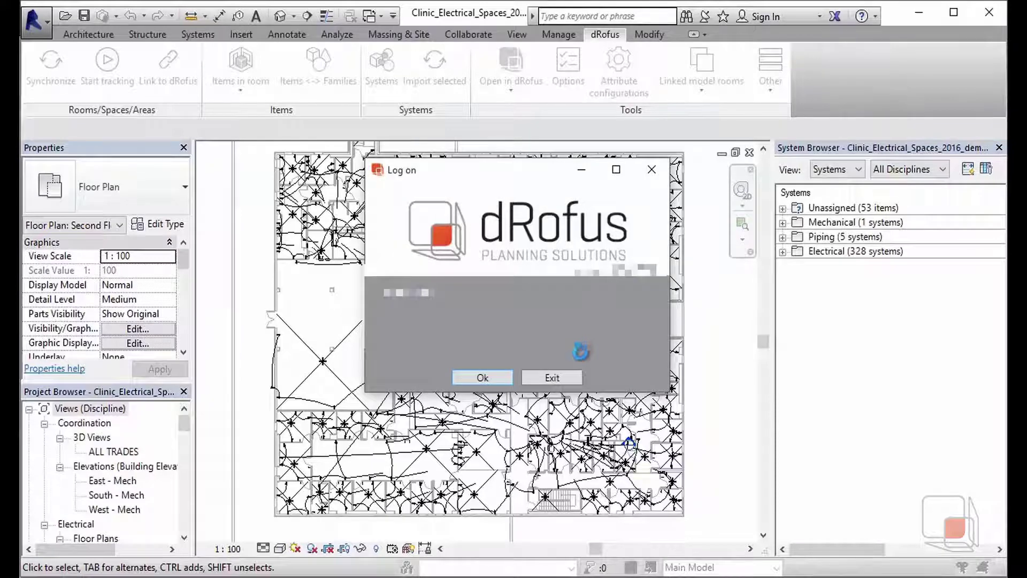
click(784, 254)
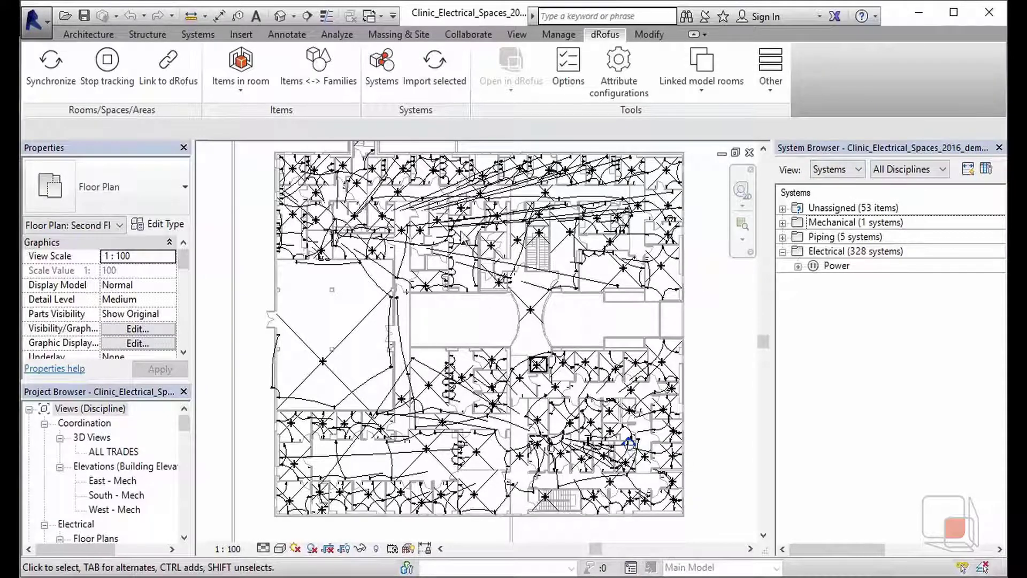
click(798, 267)
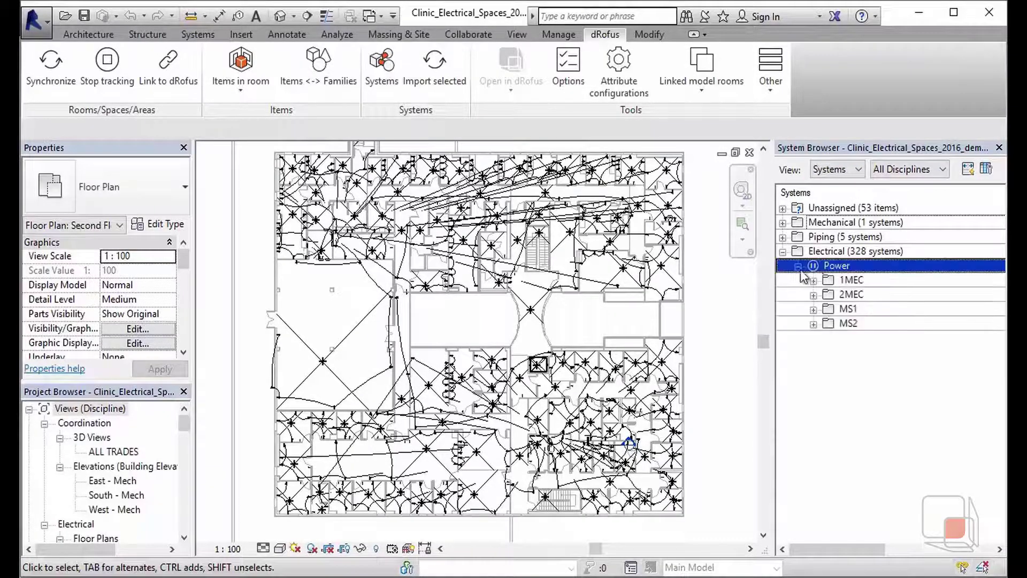
click(828, 325)
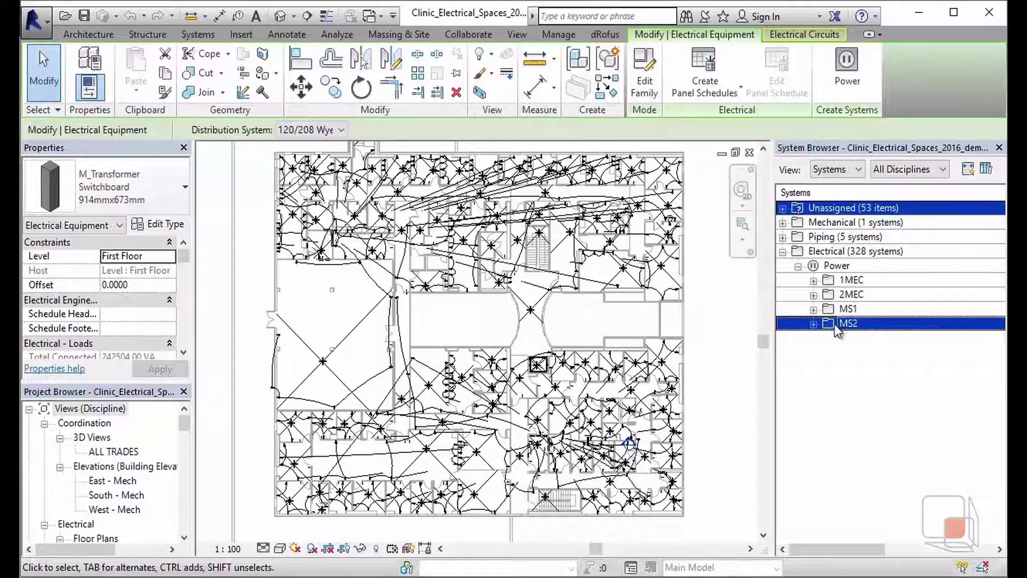
Import MS2's systems into dRofus, creating 7 systems and 8 occurrences
click(762, 151)
click(605, 34)
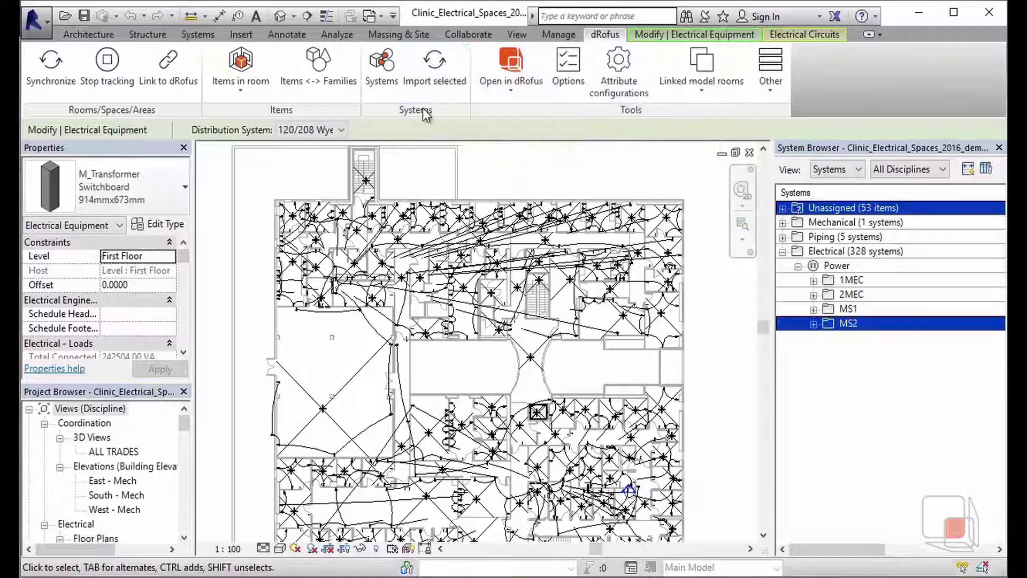
click(438, 66)
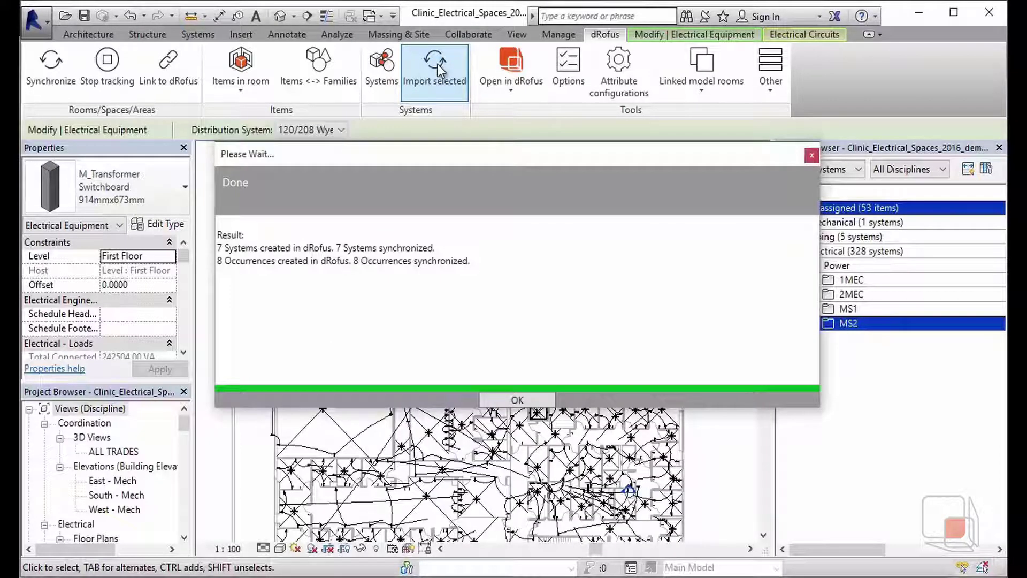
click(538, 403)
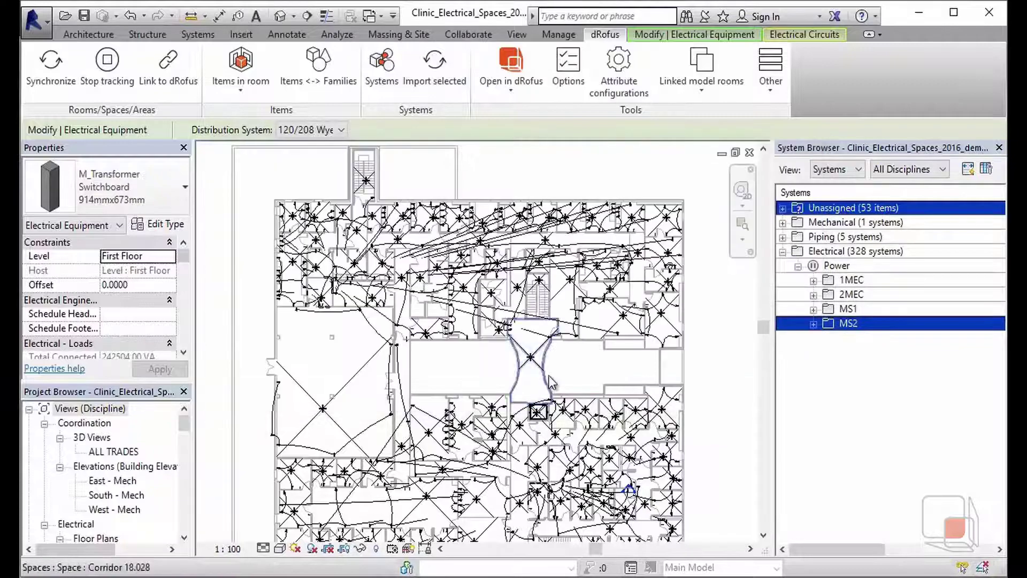
In dRofus Items, review item 0407.007's occurrences and select imported switchboard E.022
key(alt+Tab)
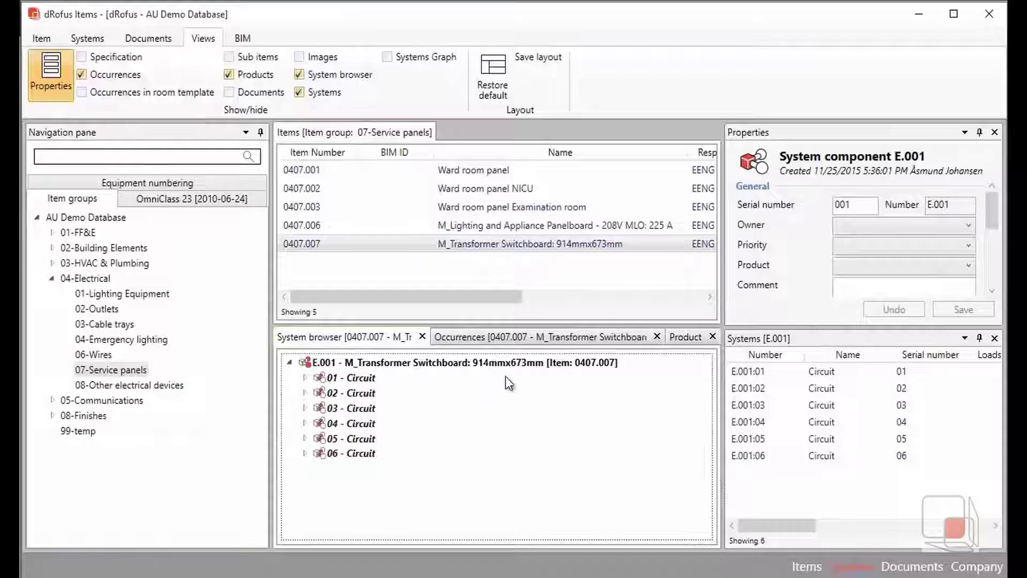
click(423, 224)
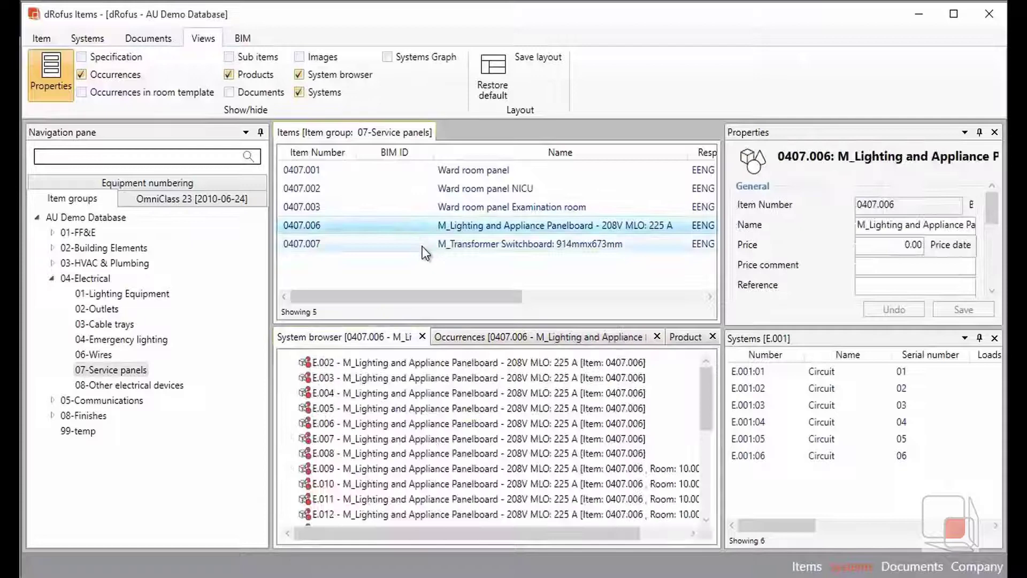
click(423, 247)
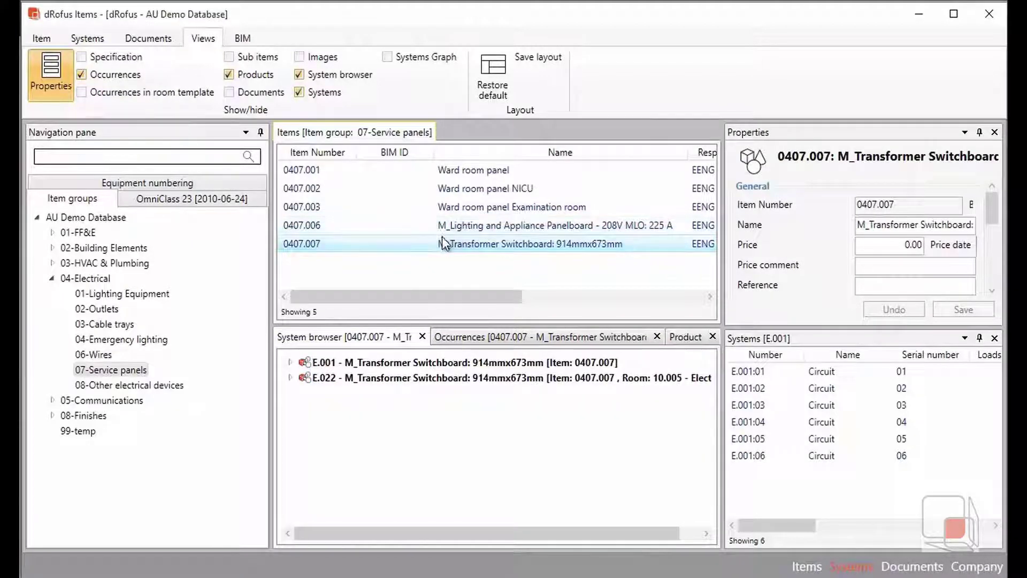
click(409, 362)
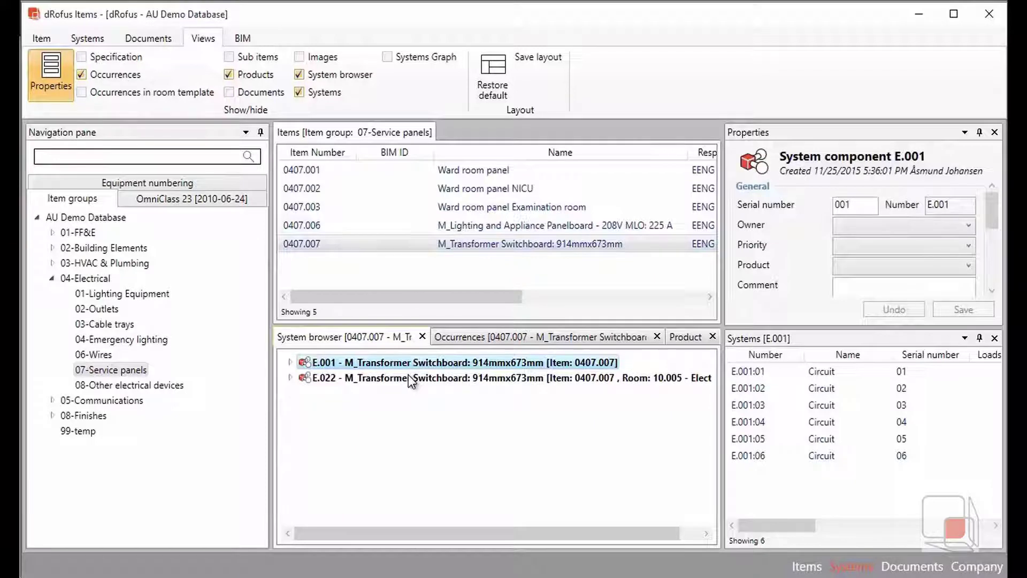
click(460, 380)
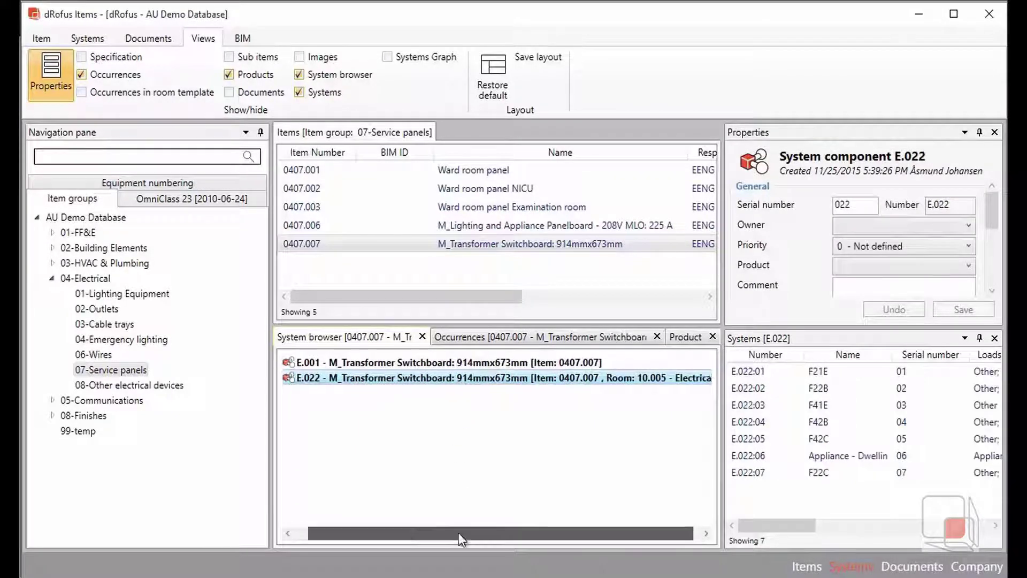
drag(461, 539, 447, 539)
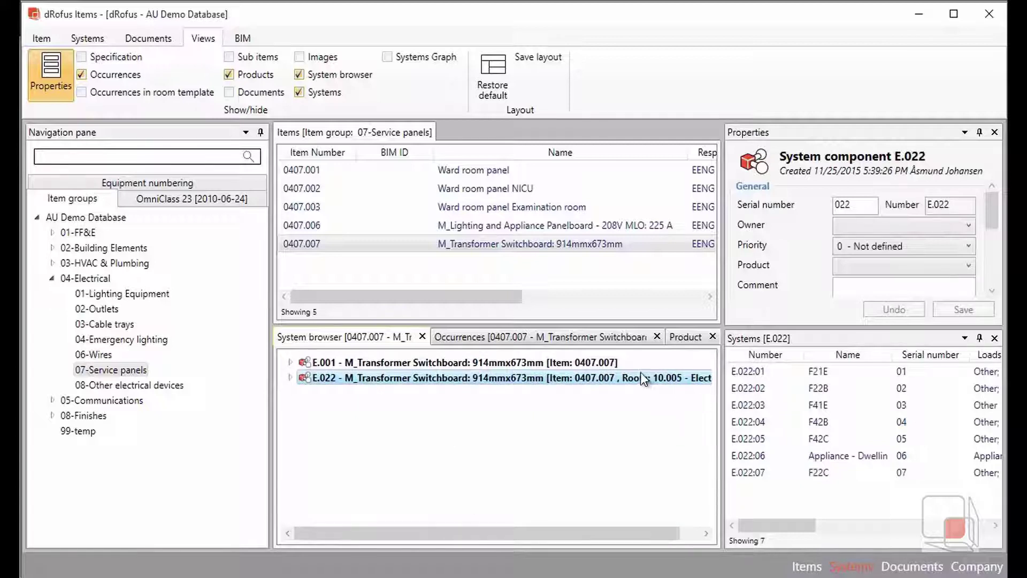
drag(996, 214, 996, 262)
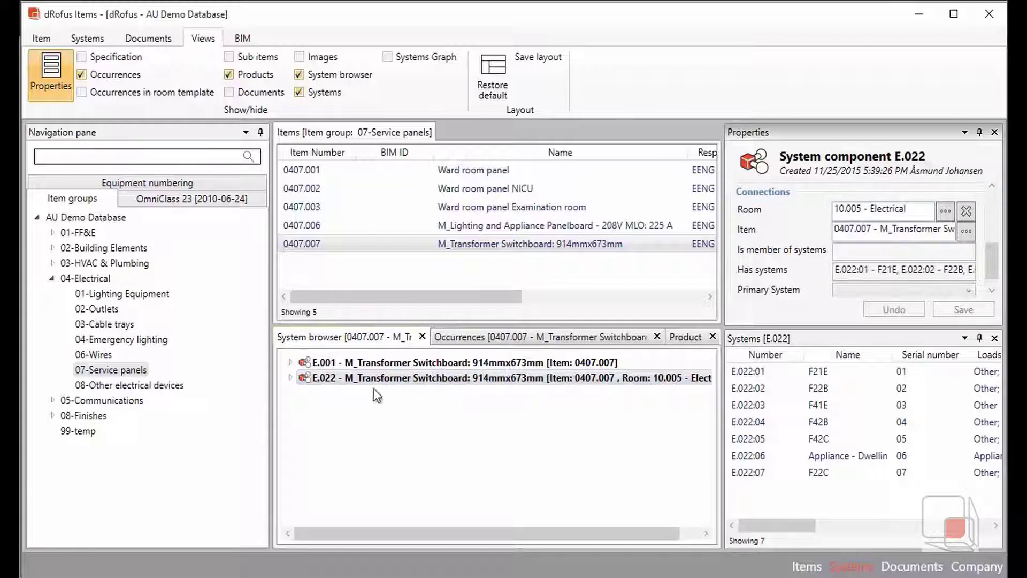
Expand E.022 and inspect circuits 01–06, including circuit 06's water heater
click(289, 378)
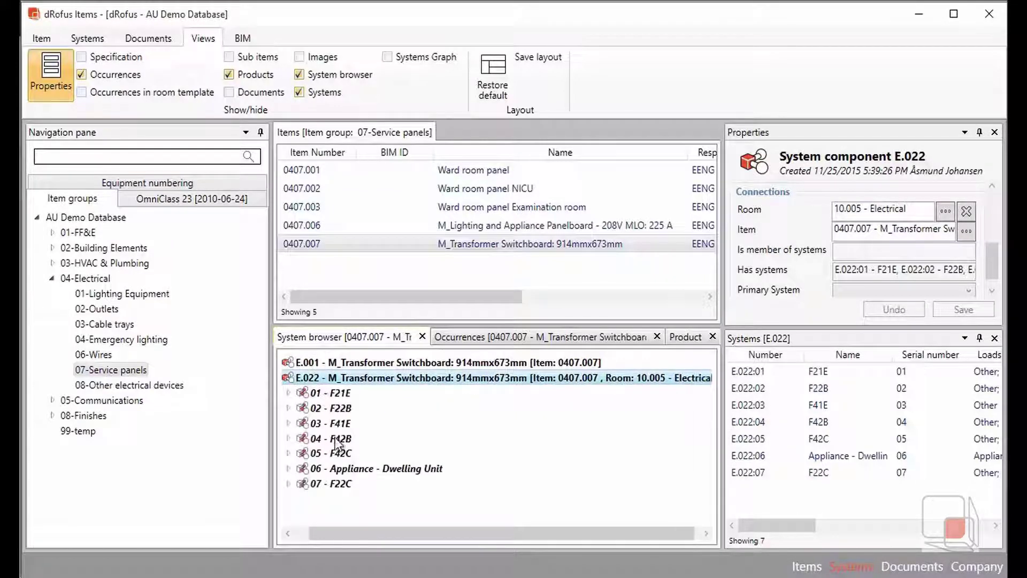
click(335, 394)
click(335, 408)
click(335, 423)
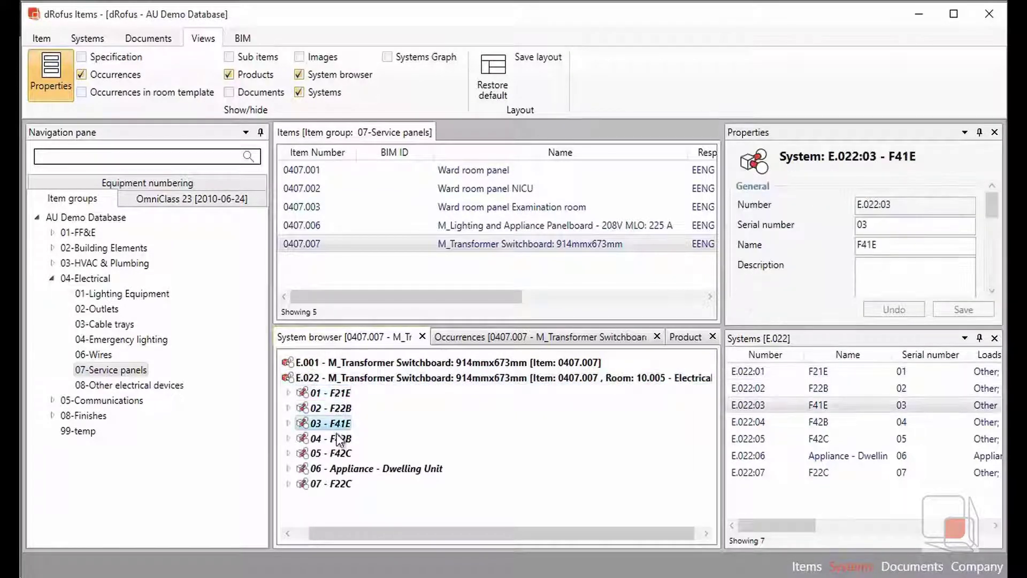
click(337, 439)
click(338, 453)
click(295, 469)
click(294, 469)
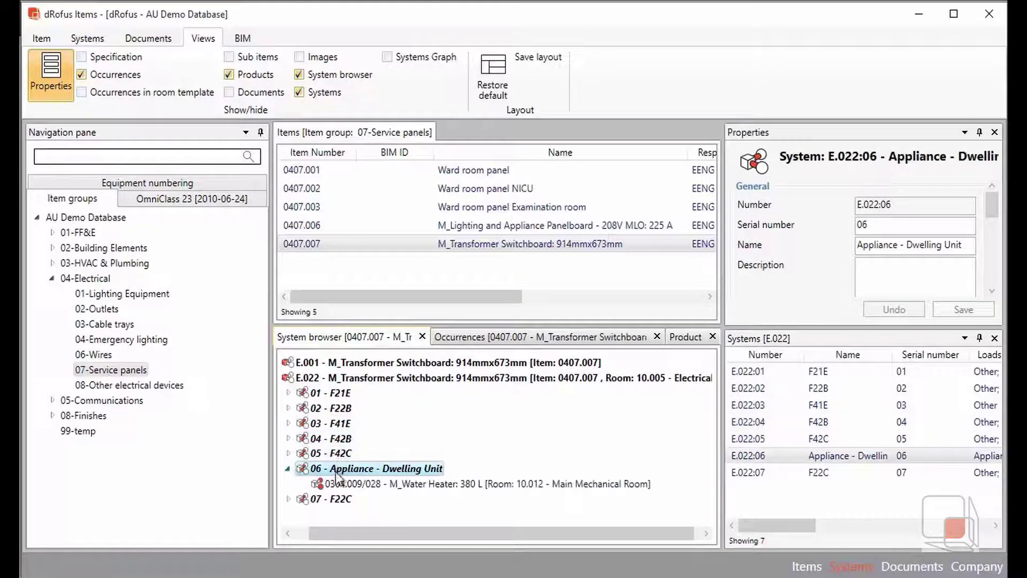
click(386, 487)
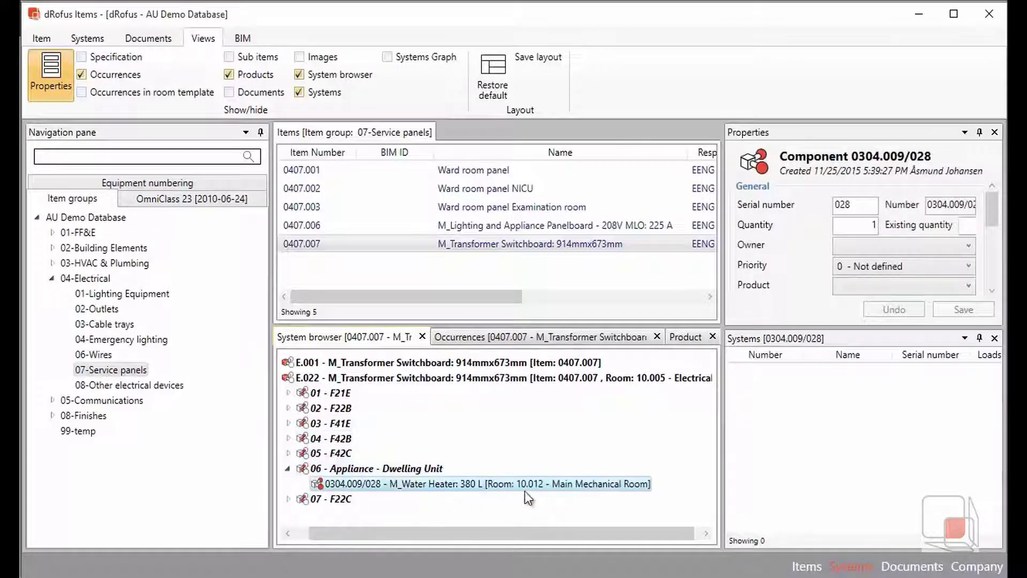
click(291, 468)
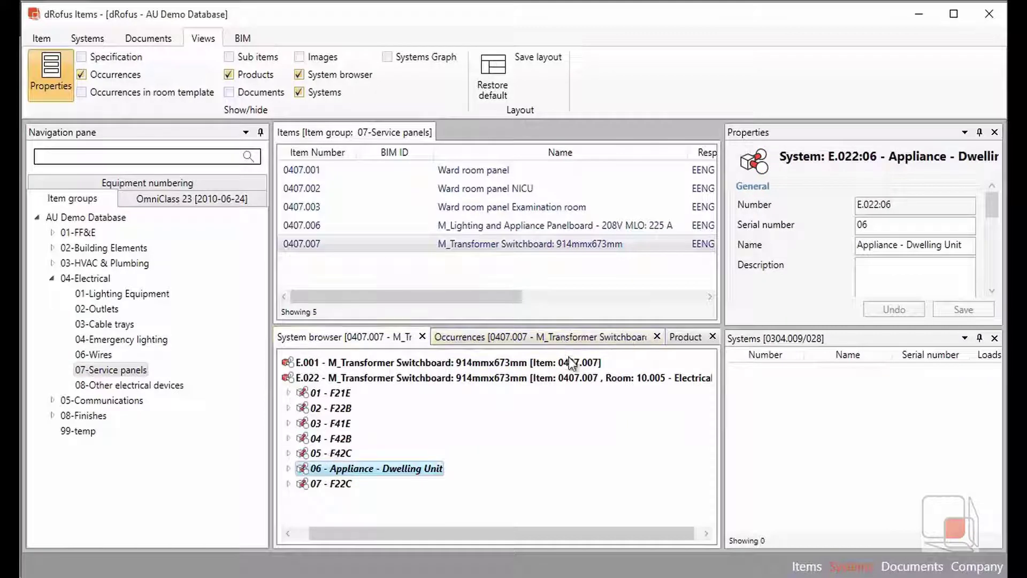
List E.022's circuits and scroll across their Loads columns such as rating and wire type
click(520, 365)
click(562, 378)
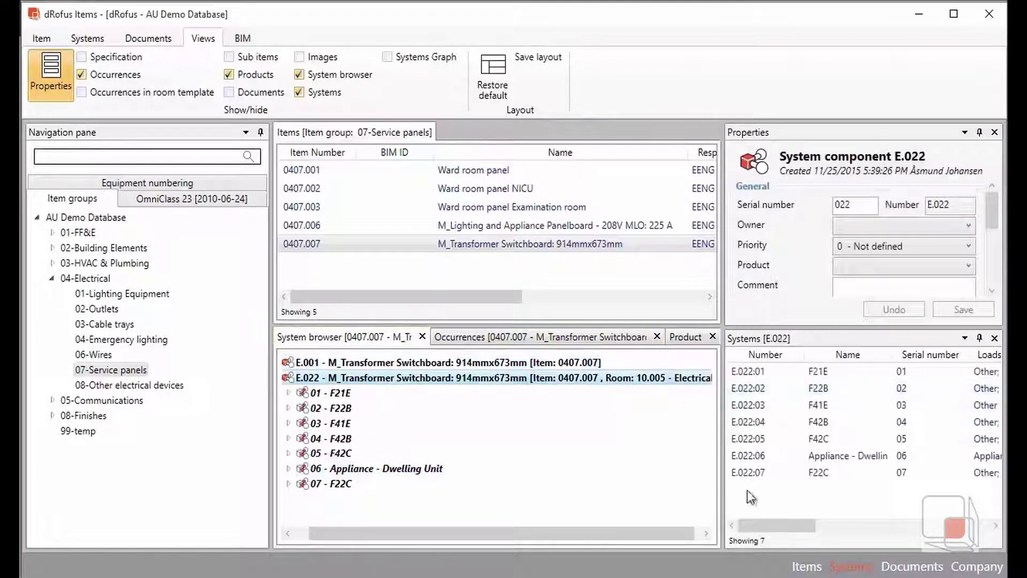
drag(750, 524, 921, 525)
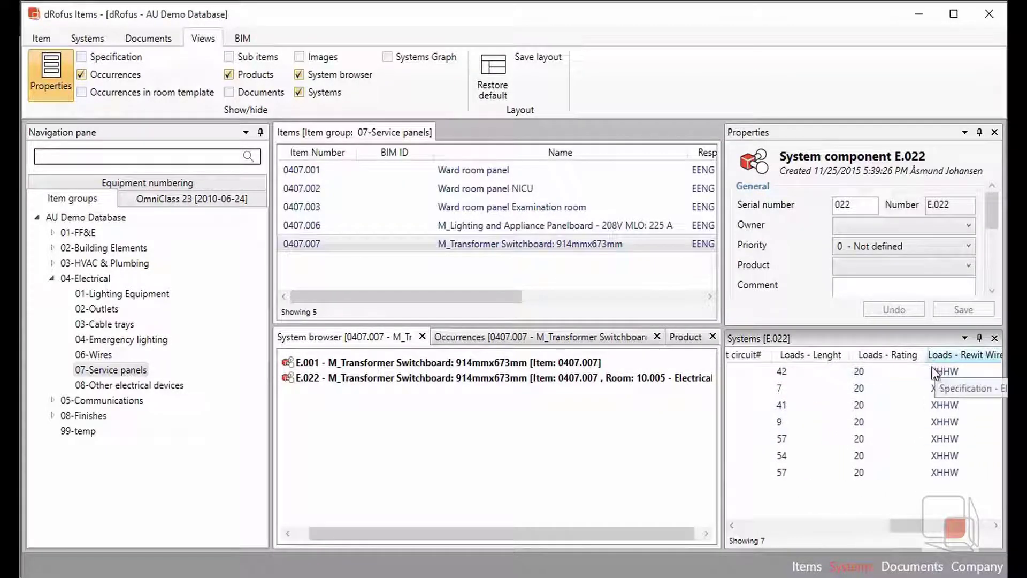
drag(932, 521, 955, 525)
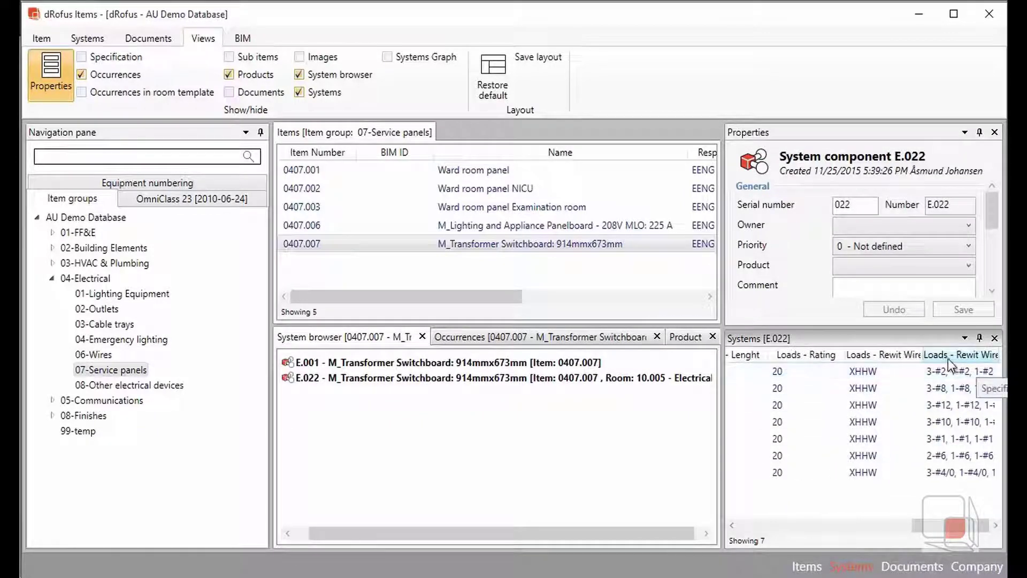
drag(935, 519, 750, 503)
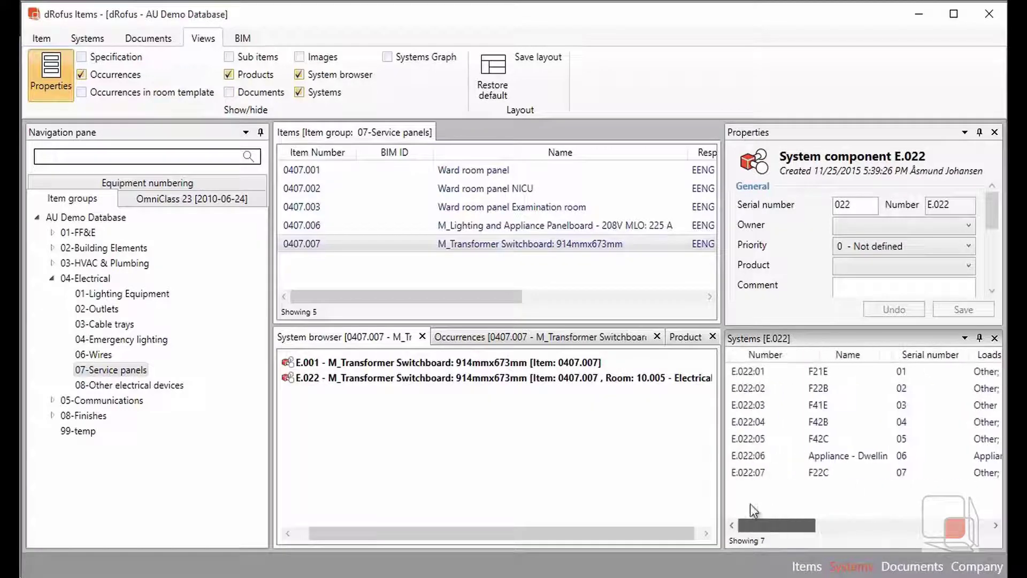
drag(993, 205, 993, 265)
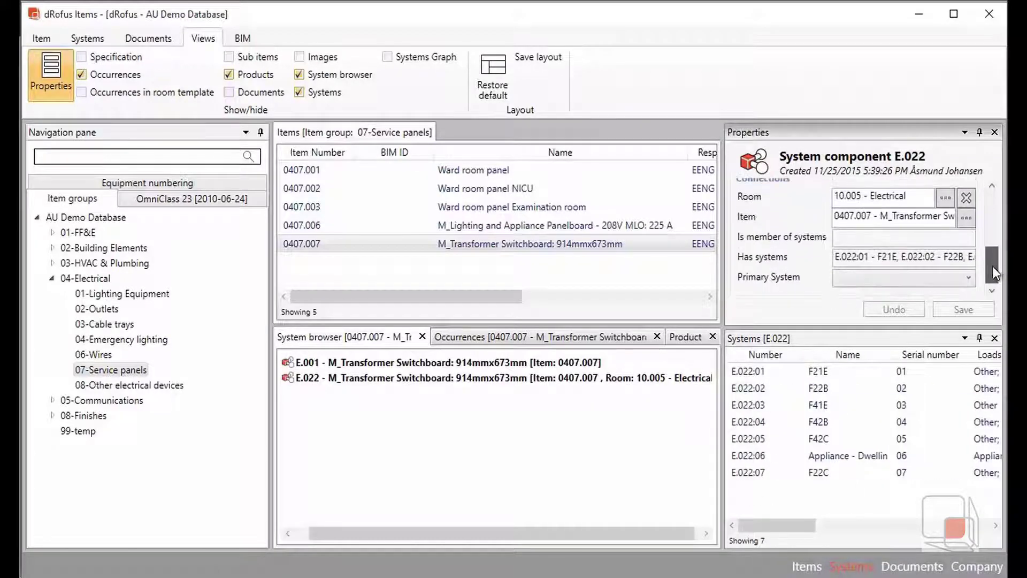
Change circuit 01 - F21E's serial number under E.022 to 101 and save
click(300, 375)
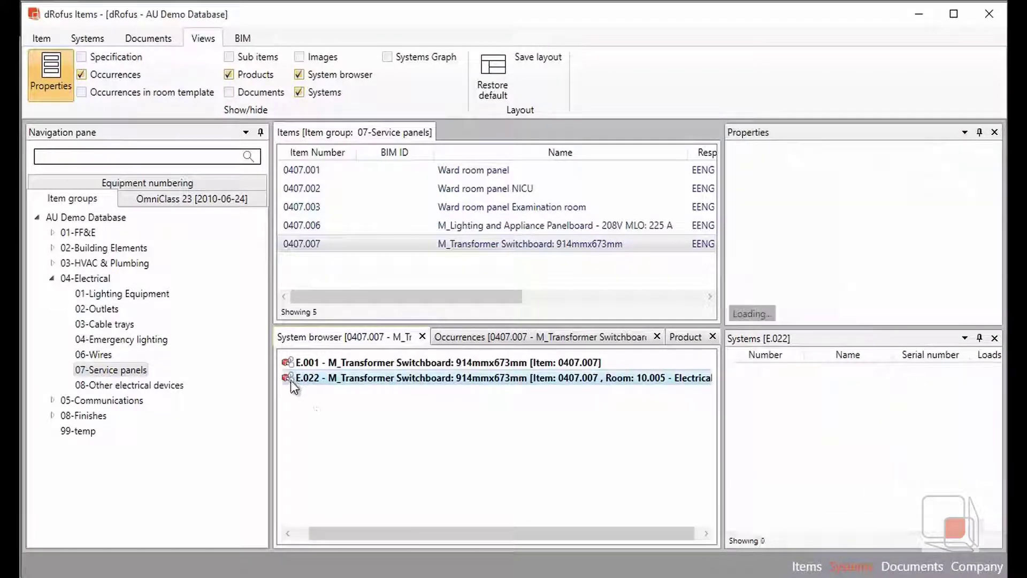
click(288, 378)
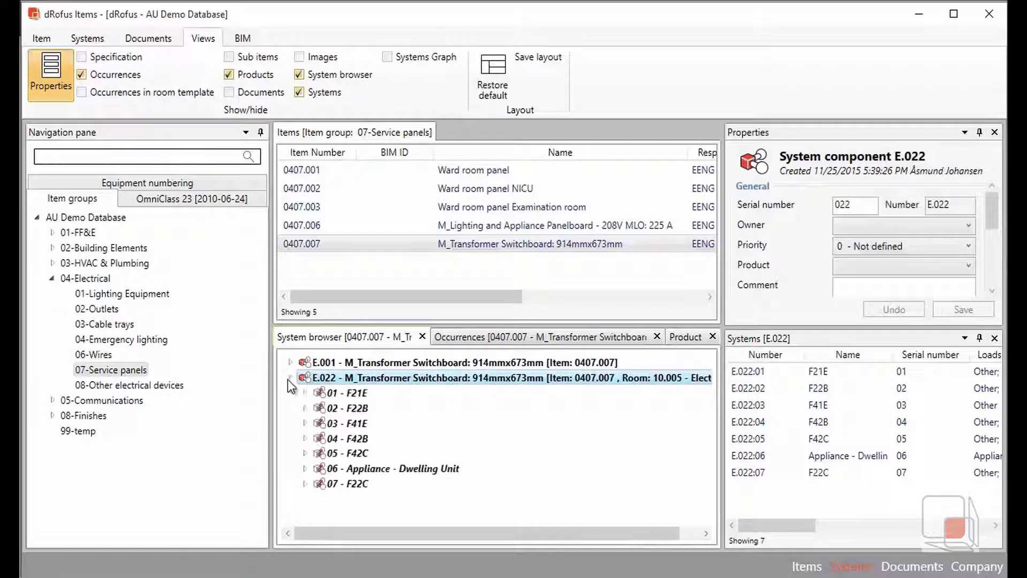
click(348, 393)
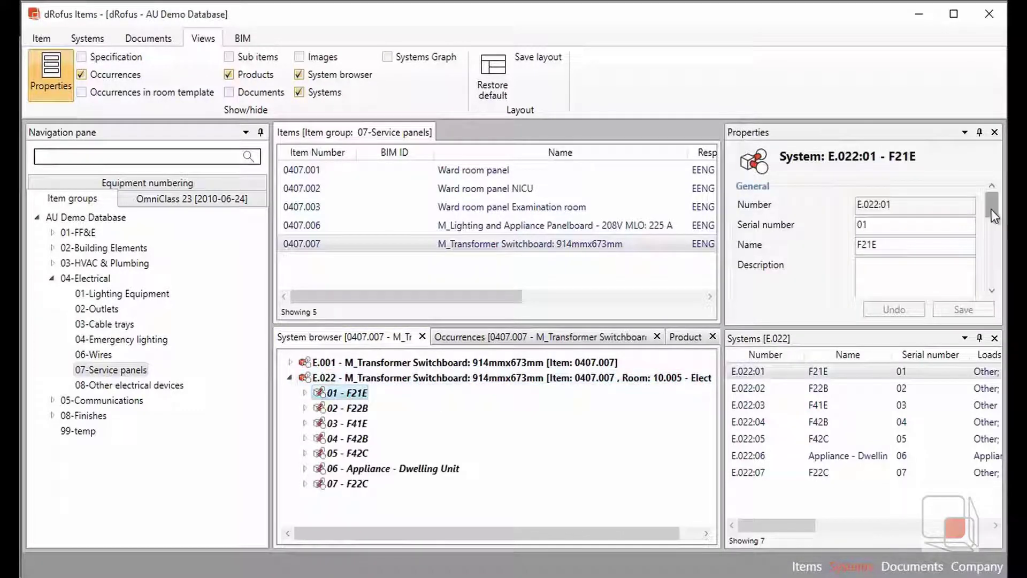
mouse_move(991, 210)
mouse_down()
mouse_move(993, 277)
mouse_move(994, 201)
mouse_up()
click(892, 228)
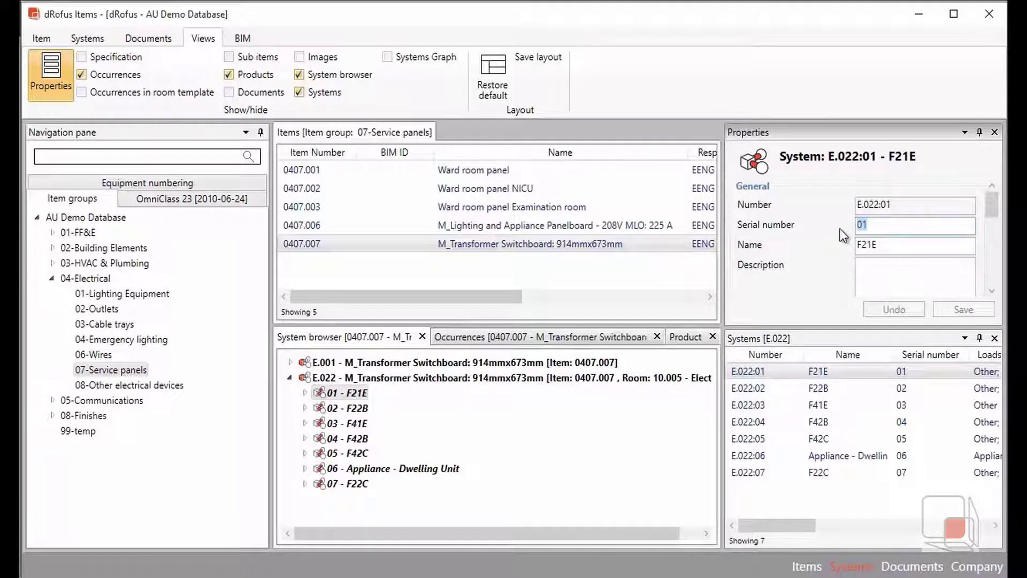
click(884, 225)
key(Home)
text(1)
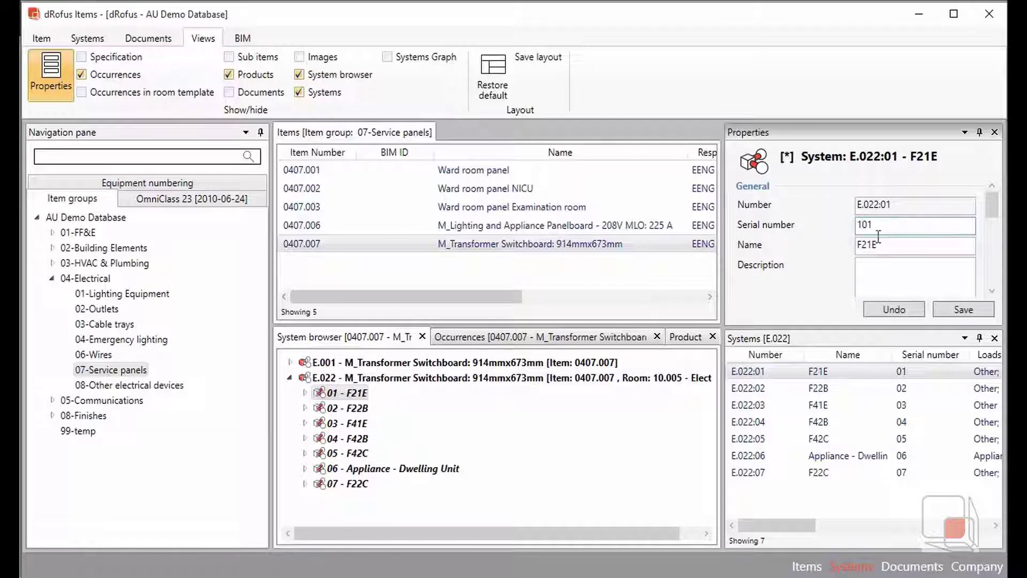
click(955, 310)
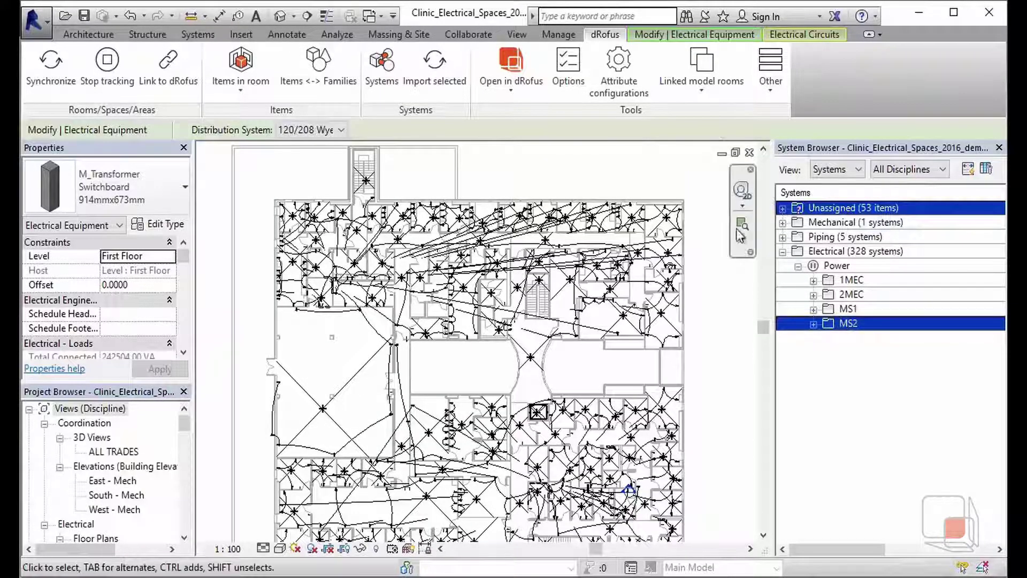
Re-import MS2 into dRofus and confirm Revit circuit 1 now shows dRofus serial 101
click(436, 69)
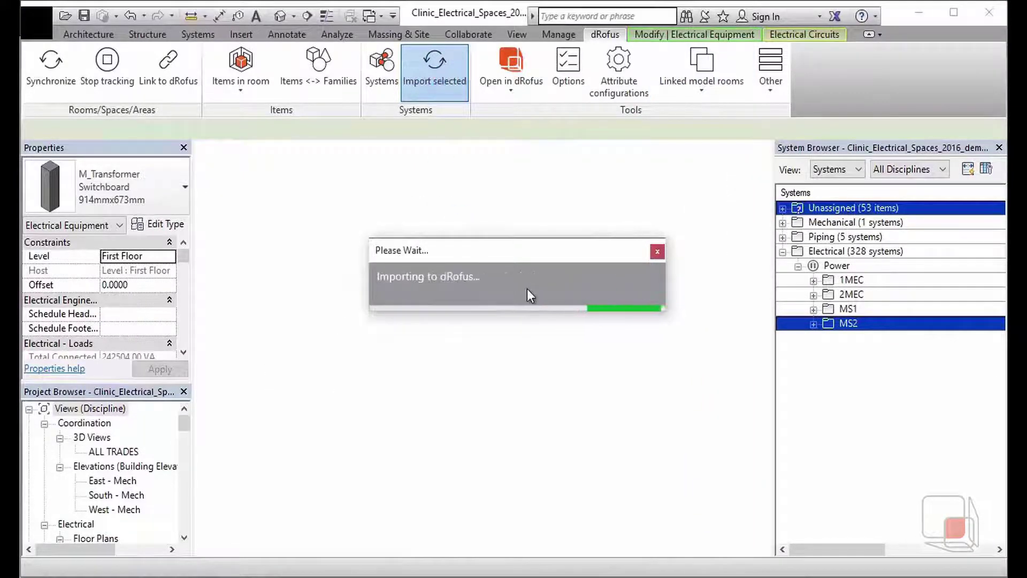
click(518, 400)
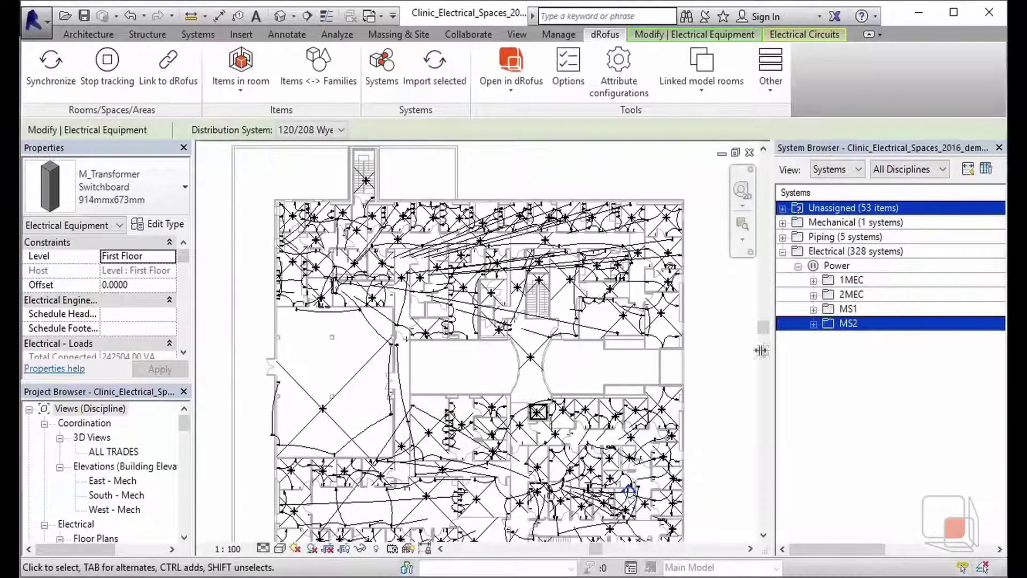
click(814, 324)
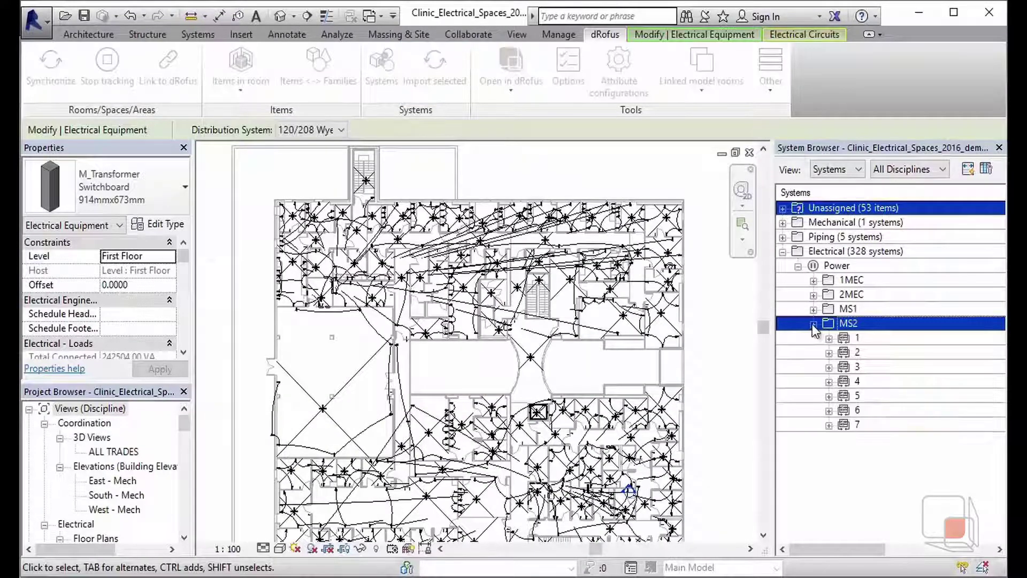
click(846, 337)
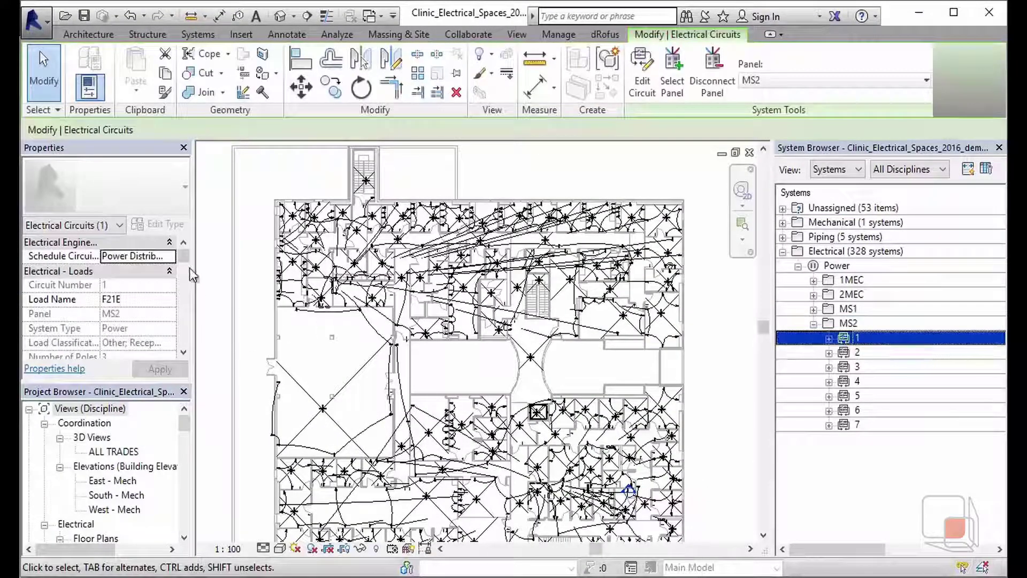
drag(188, 262, 183, 336)
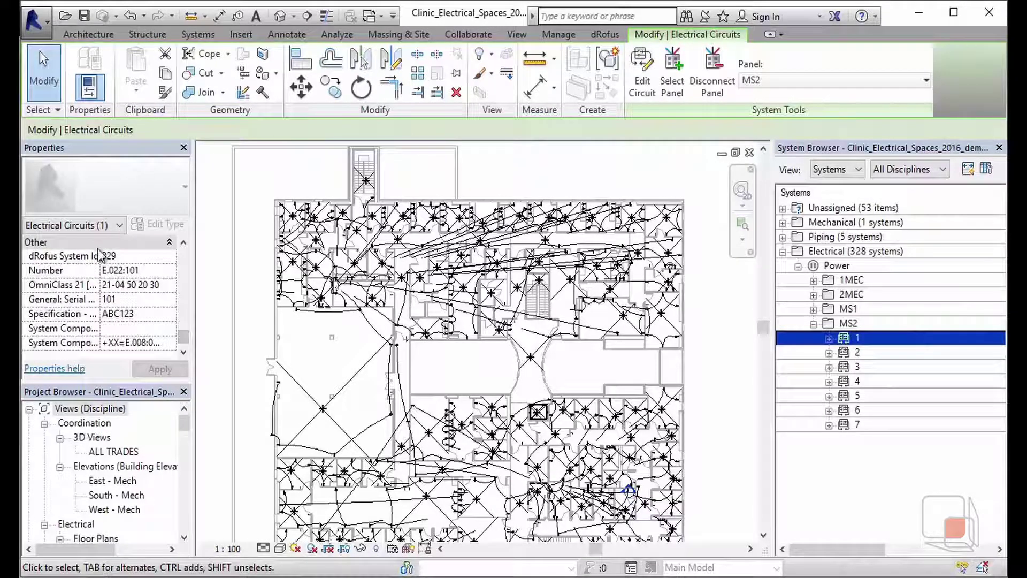
drag(100, 258, 130, 258)
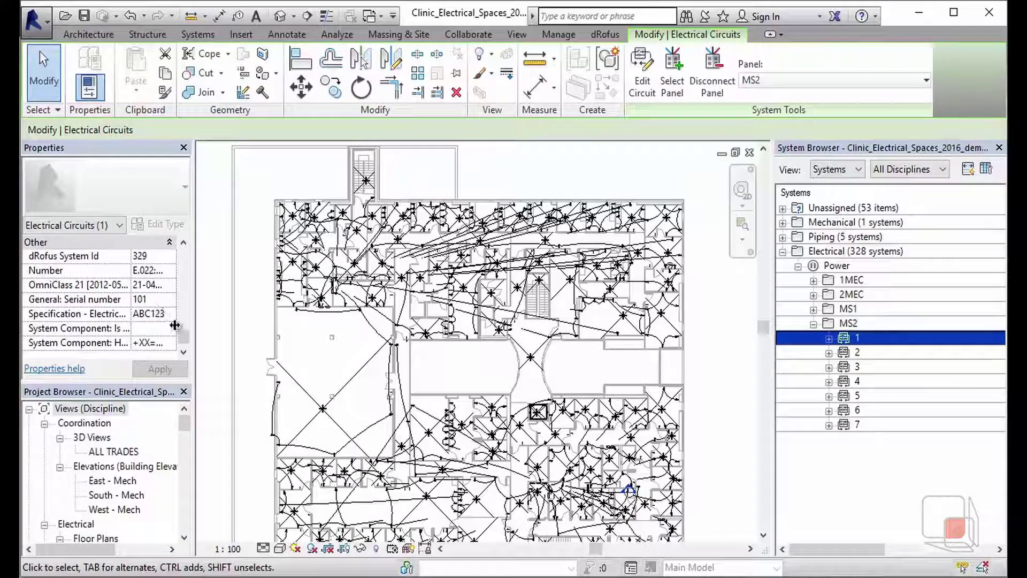
drag(183, 338, 176, 252)
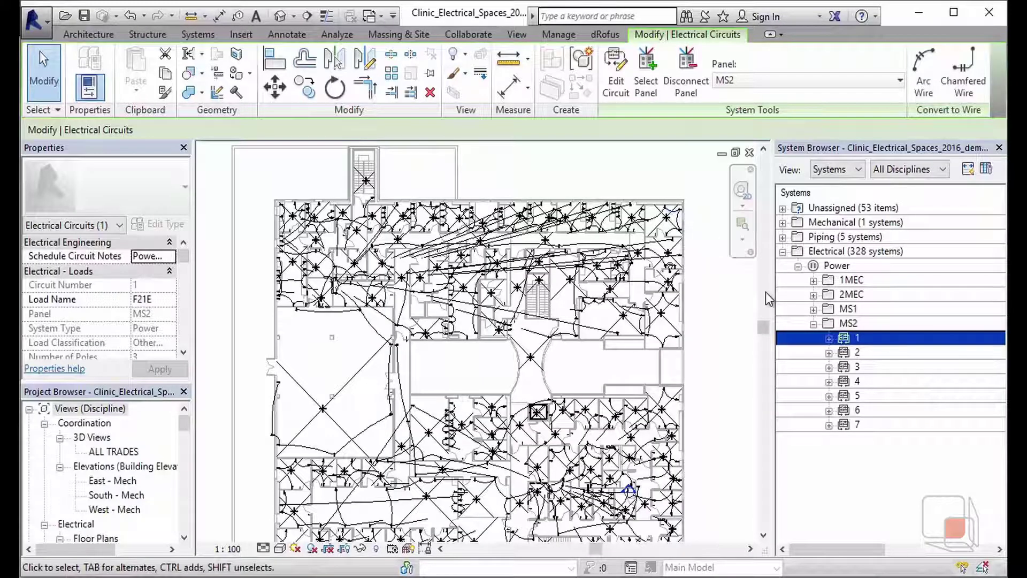
Expand MS2's circuit 4 down through panel F42B to sub-panels L41B and L42B
ctrl+click(830, 381)
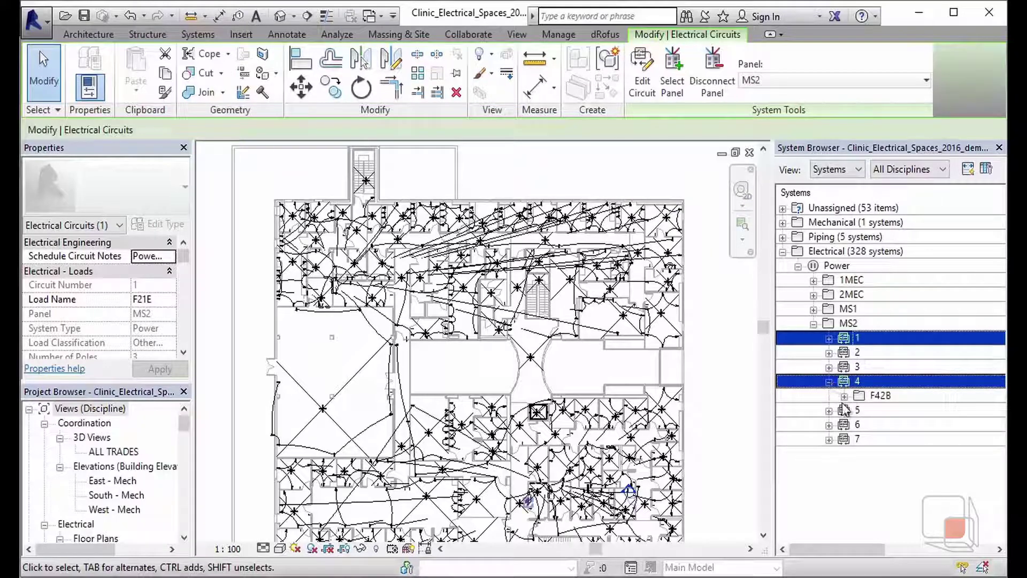
ctrl+click(845, 401)
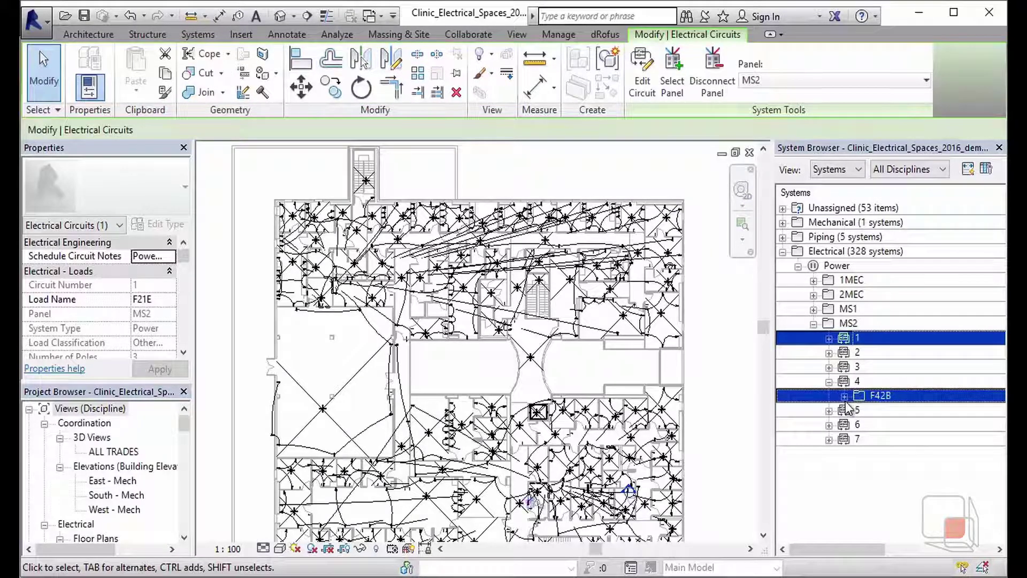
click(845, 397)
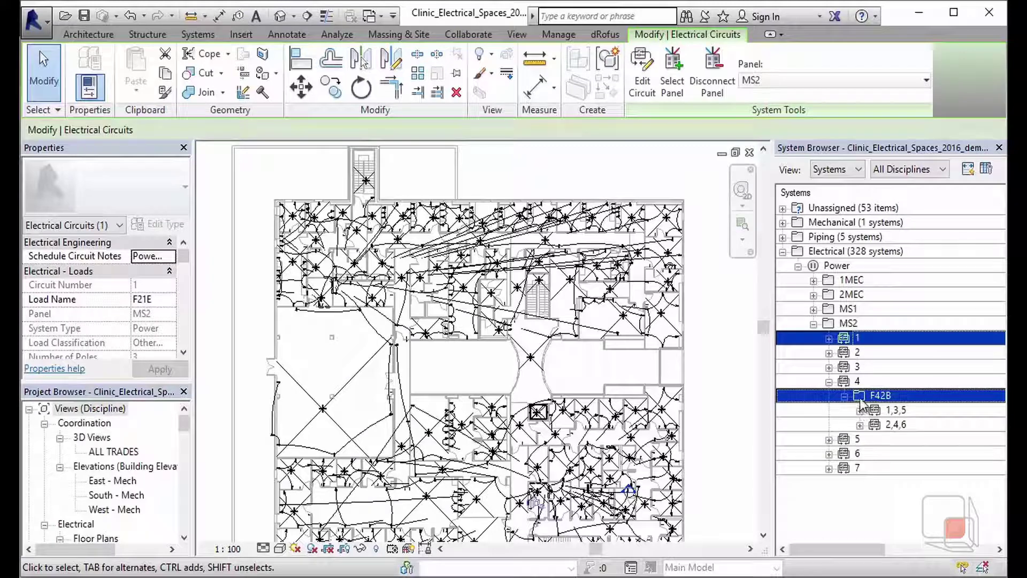
click(890, 411)
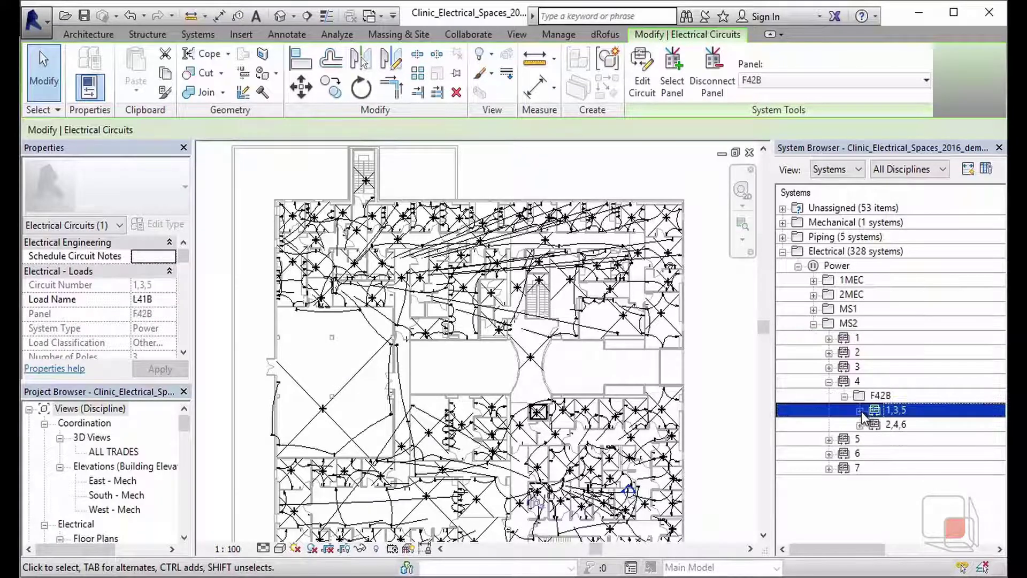
click(860, 410)
click(860, 439)
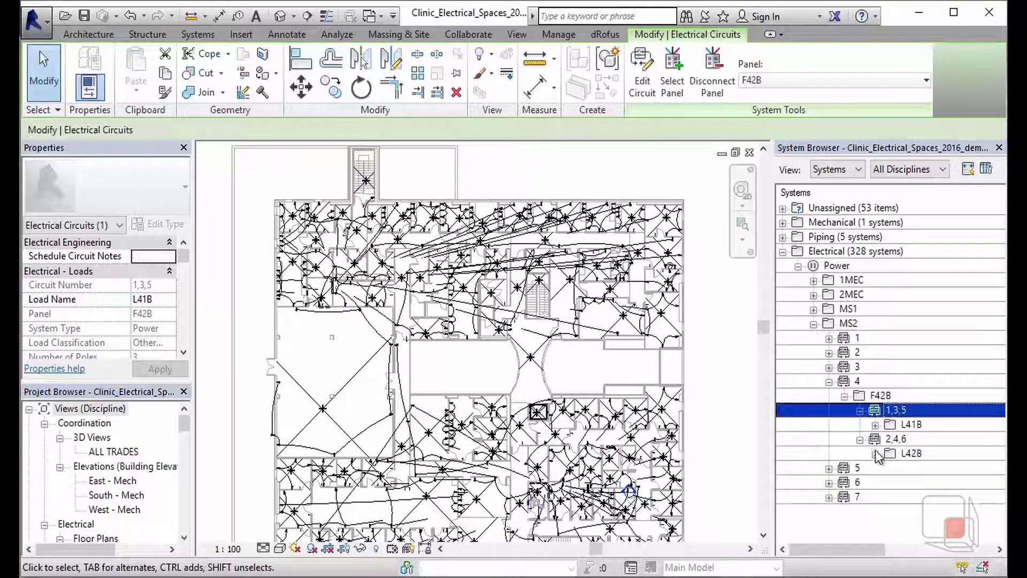
click(891, 453)
click(875, 454)
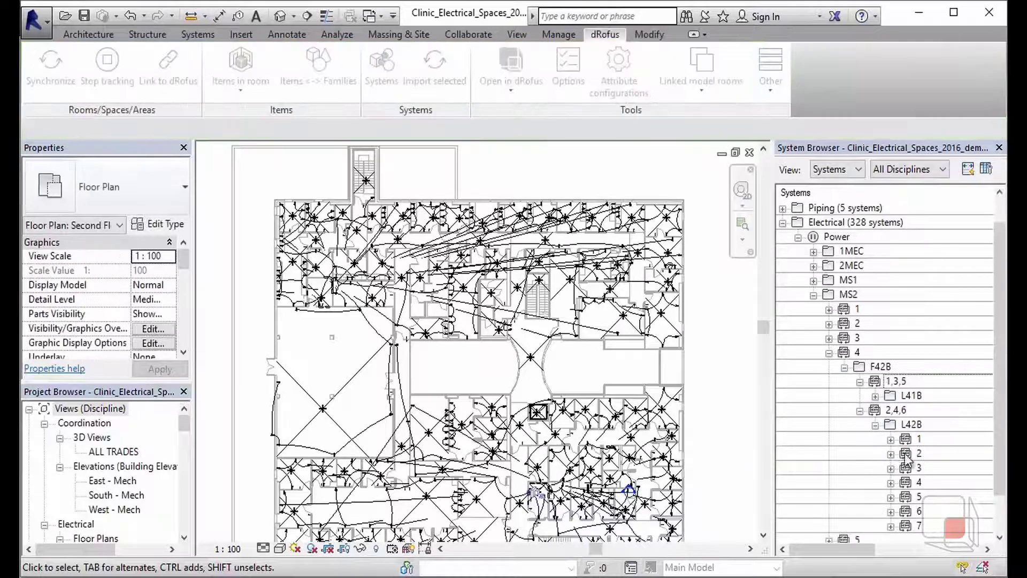
click(907, 425)
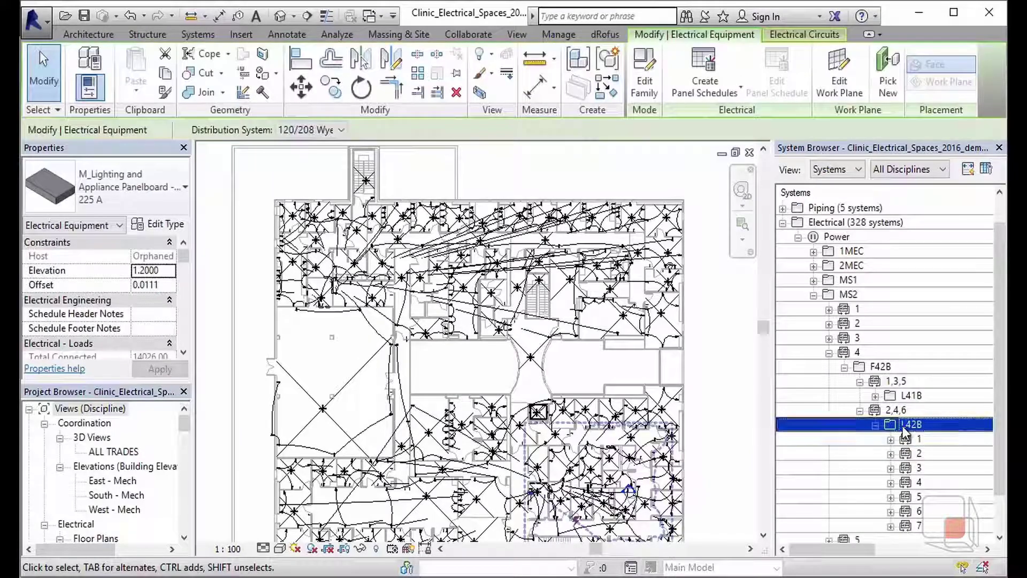
Select everything from panel MS2 down to L42B
click(843, 300)
shift+click(844, 298)
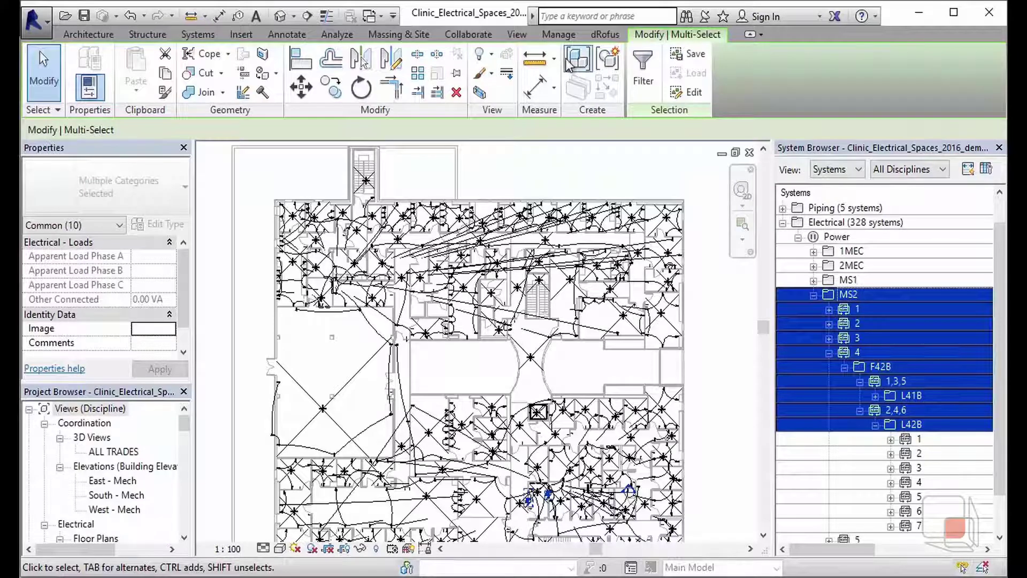
click(605, 33)
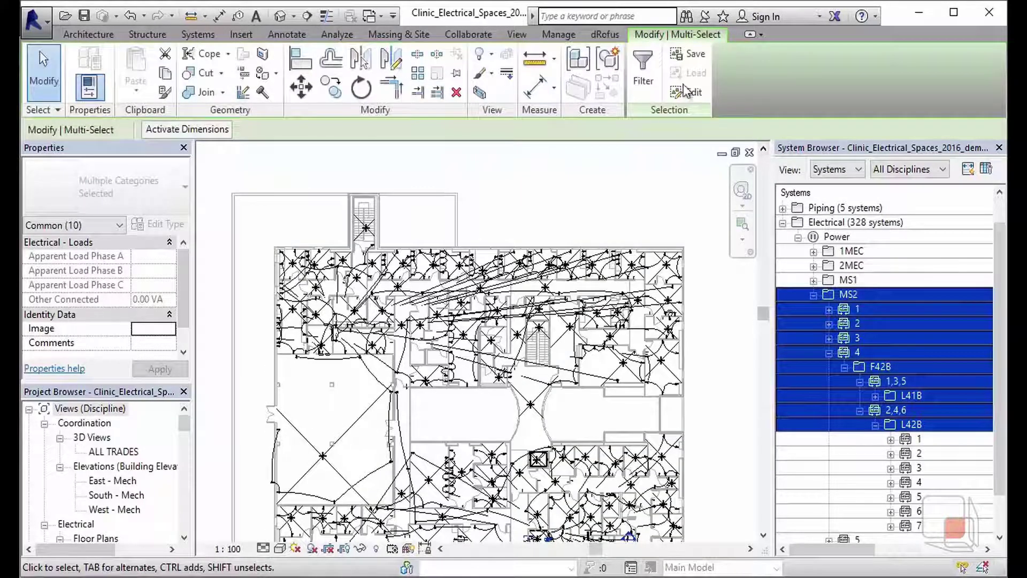
click(605, 34)
Import the selected MS2 panels and circuits into dRofus, creating 17 systems and 343 occurrences
click(436, 69)
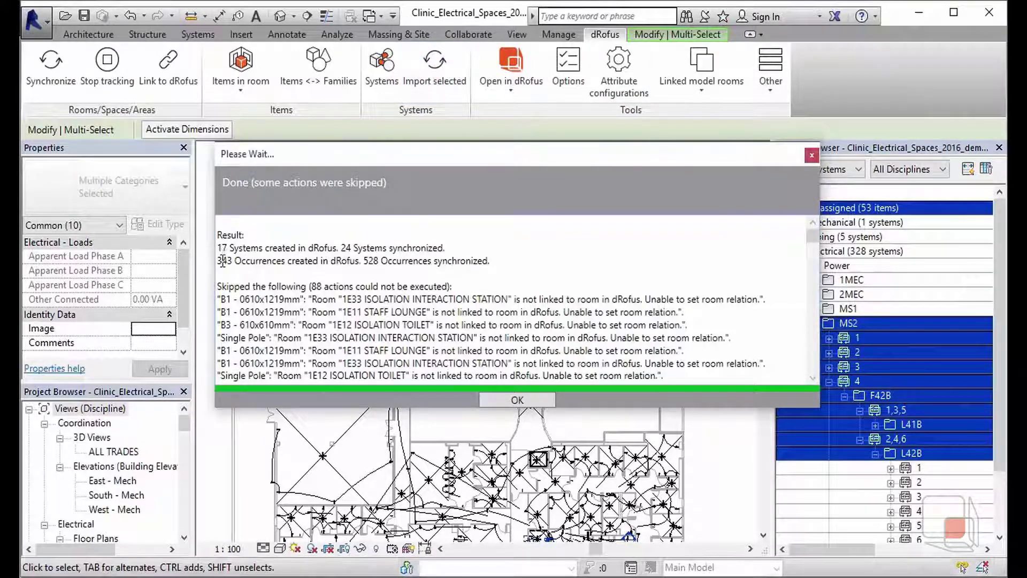
click(535, 401)
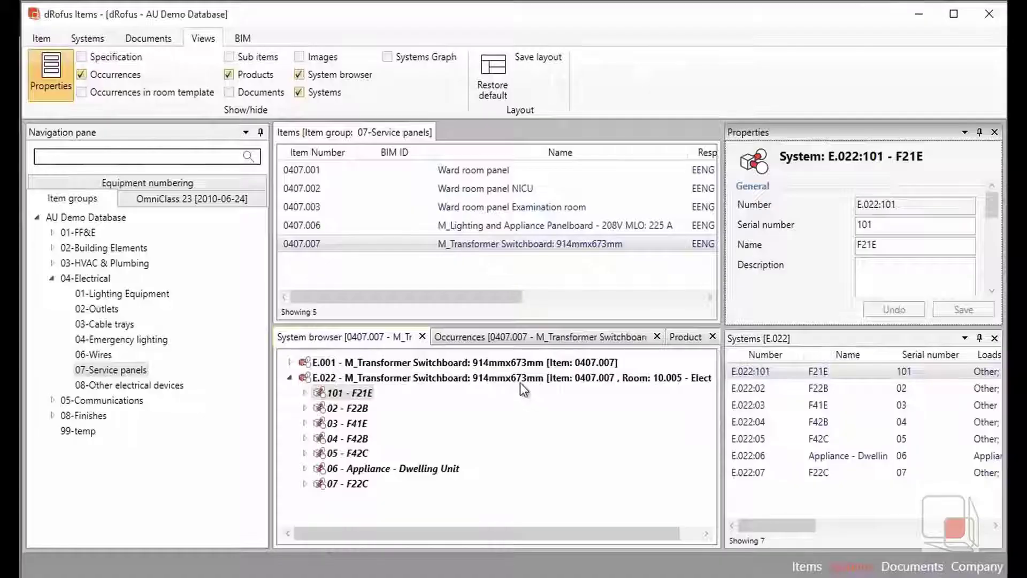
Expand switchboard E.022 through 04 - F42B, E.026 and 01 - L41B down to panelboard E.029
click(414, 229)
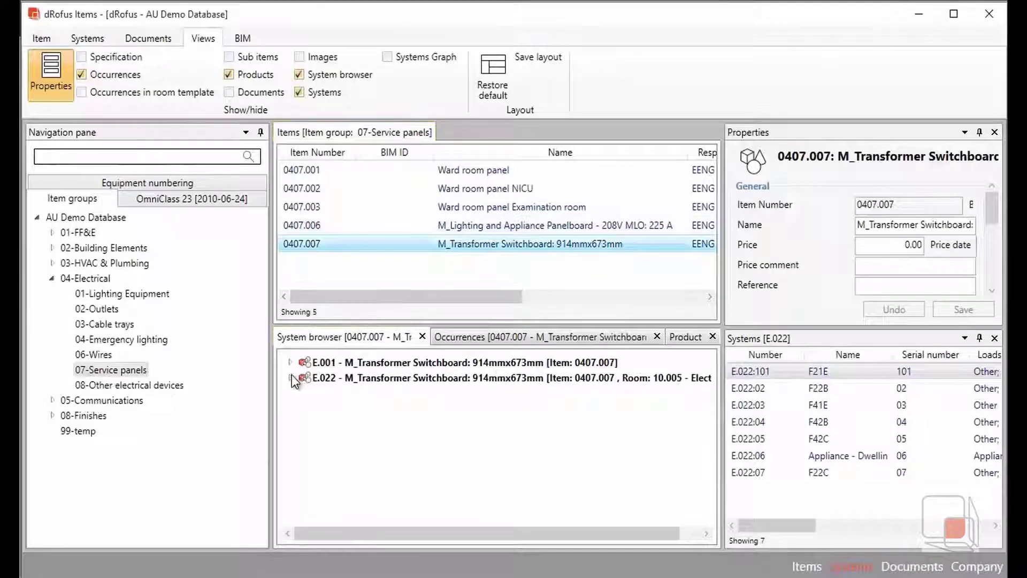
click(291, 377)
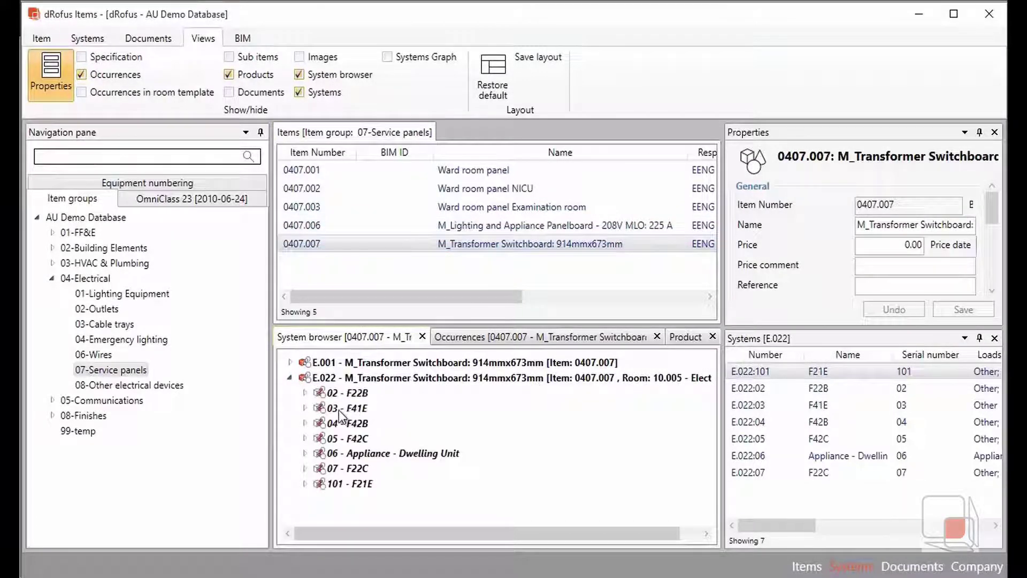
click(310, 424)
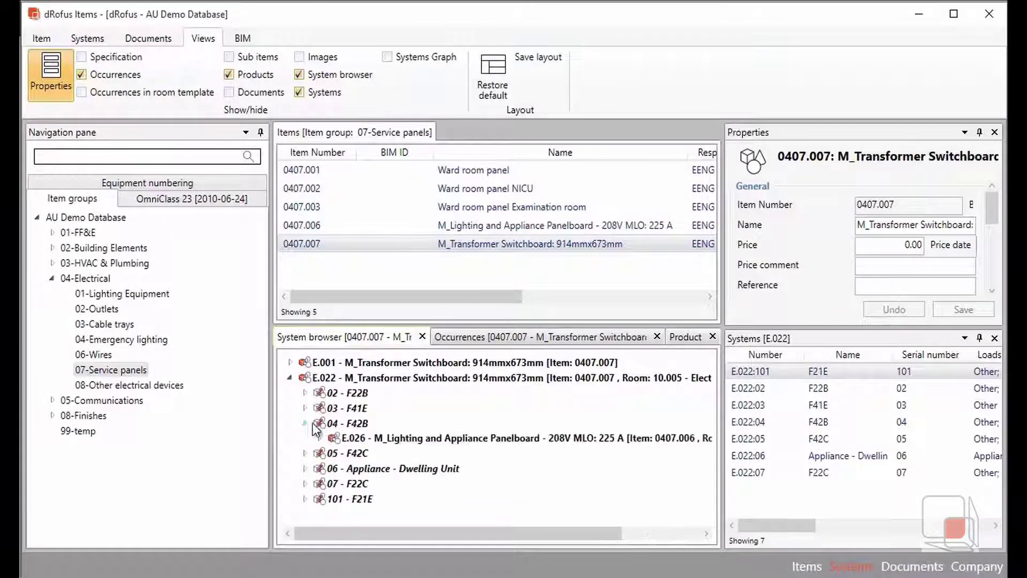
click(353, 439)
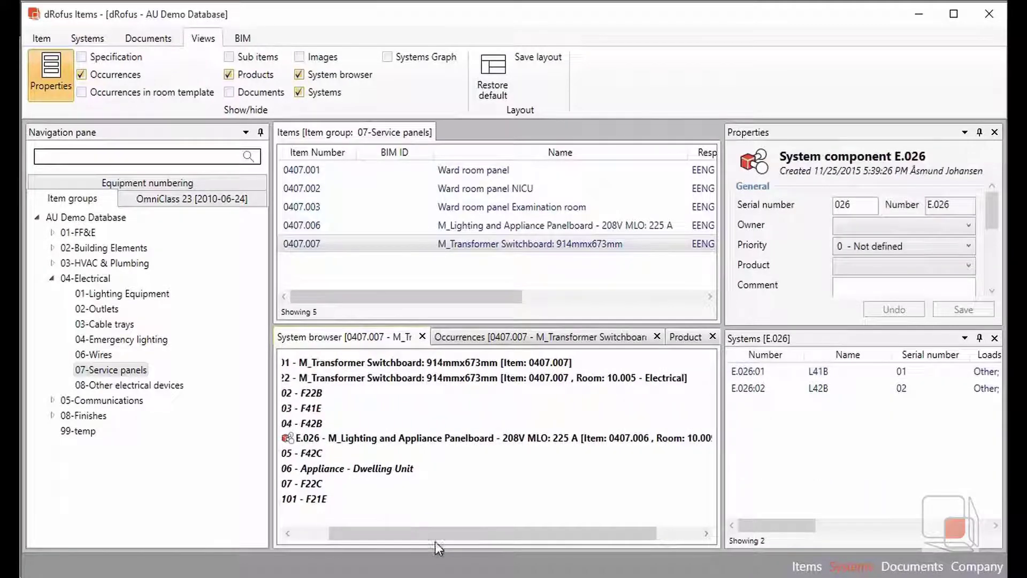
click(320, 439)
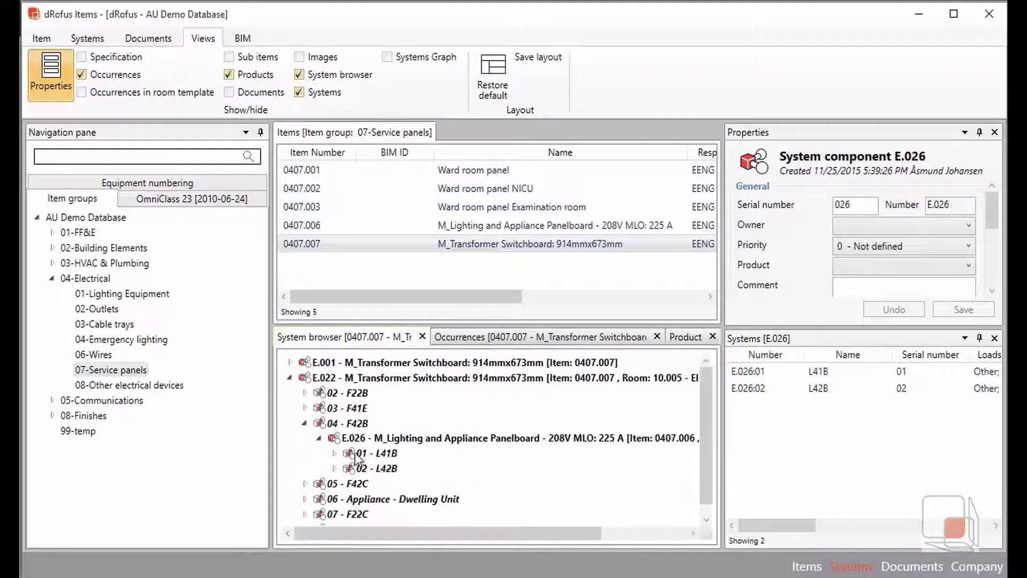
click(335, 454)
click(374, 469)
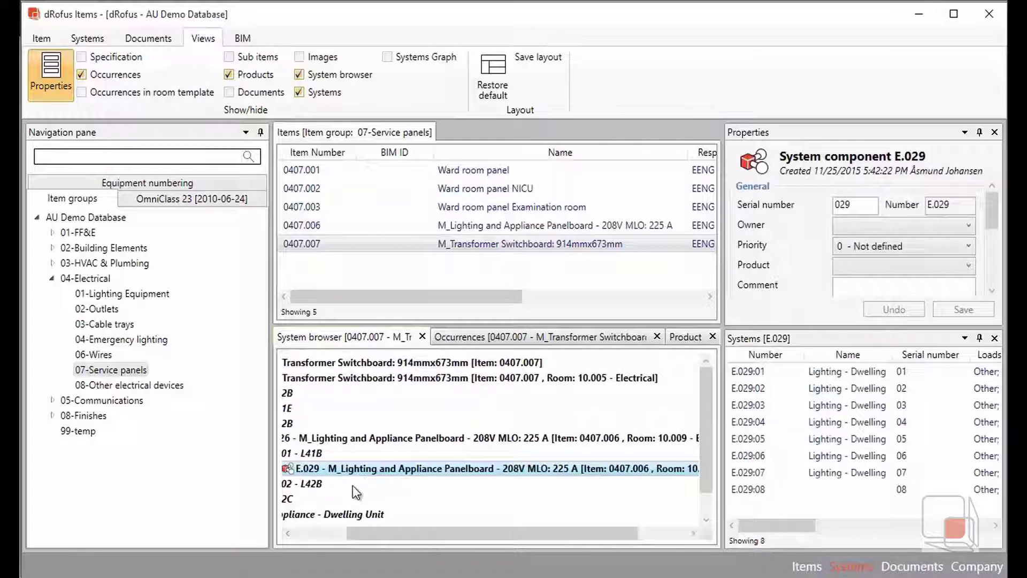
drag(384, 534, 332, 534)
click(350, 470)
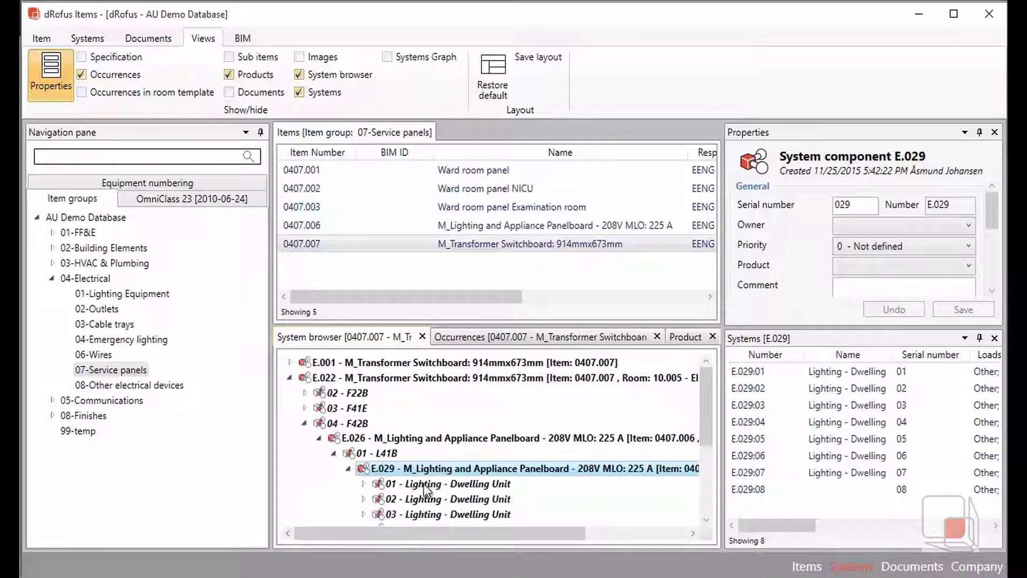
Expand E.029's first Lighting - Dwelling Unit circuit and select troffers 0401.012/071 and 0401.012/072
scroll(423, 484, down, 3)
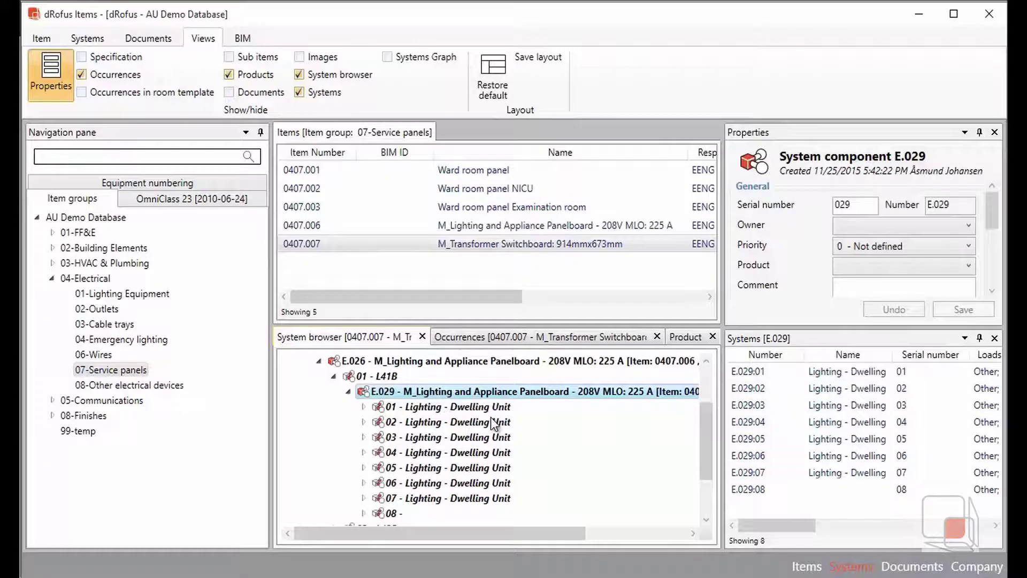
click(364, 407)
scroll(502, 425, down, 2)
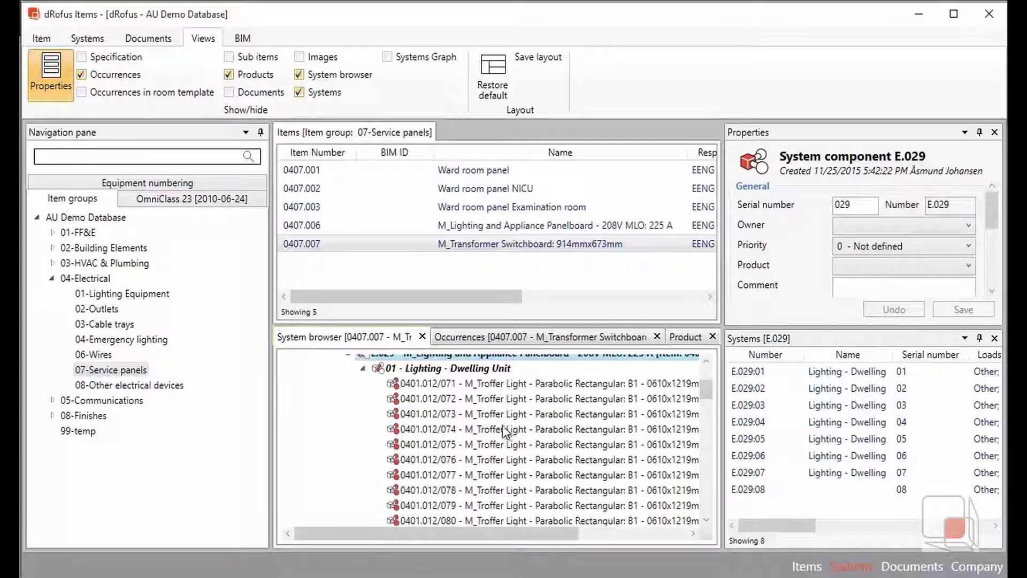
click(522, 389)
click(525, 399)
drag(505, 534, 524, 533)
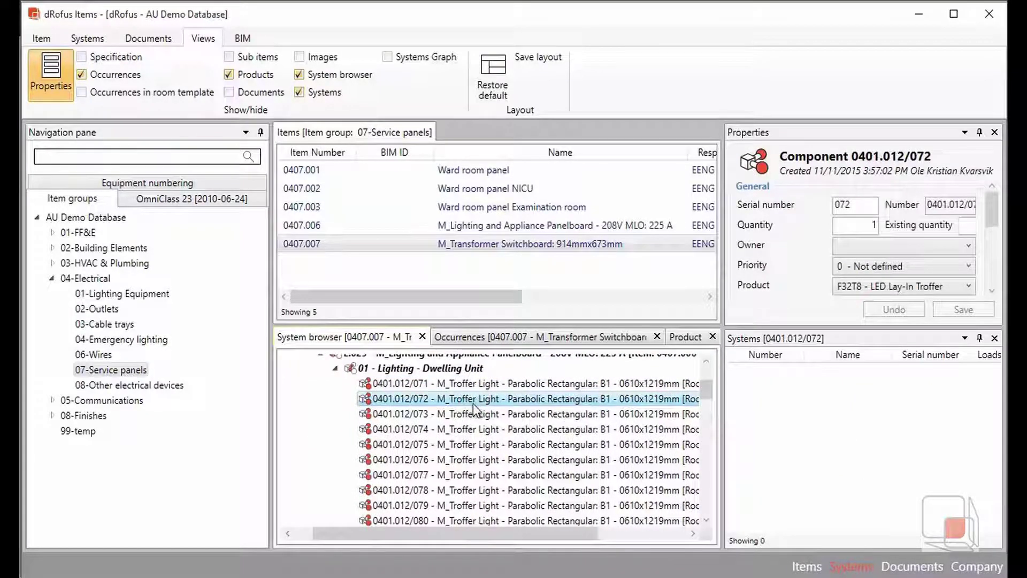
scroll(493, 410, down, 7)
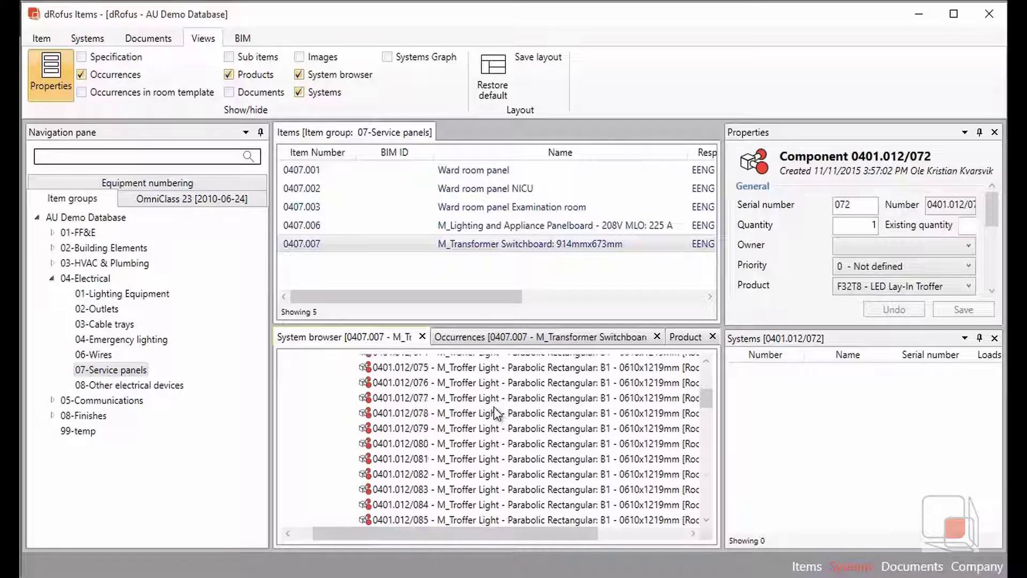
scroll(493, 406, up, 8)
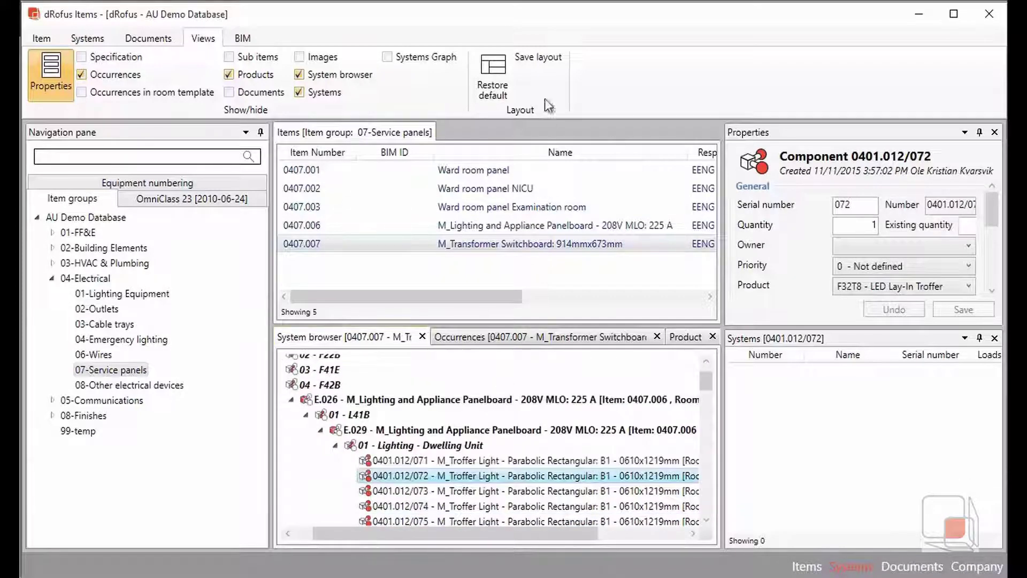
Reconnect dRofus Items to the Revit model from the BIM tab
click(242, 39)
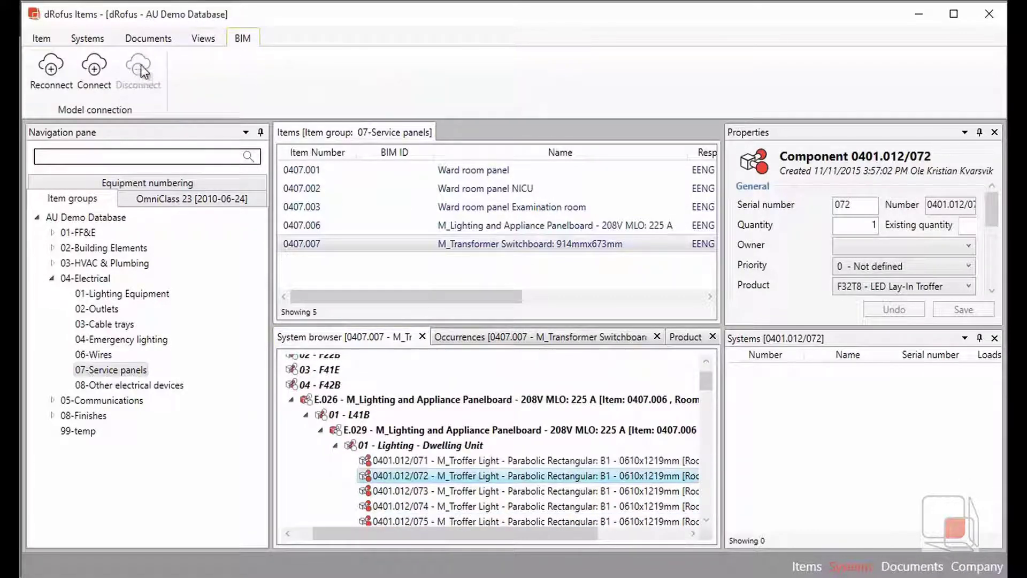
click(50, 68)
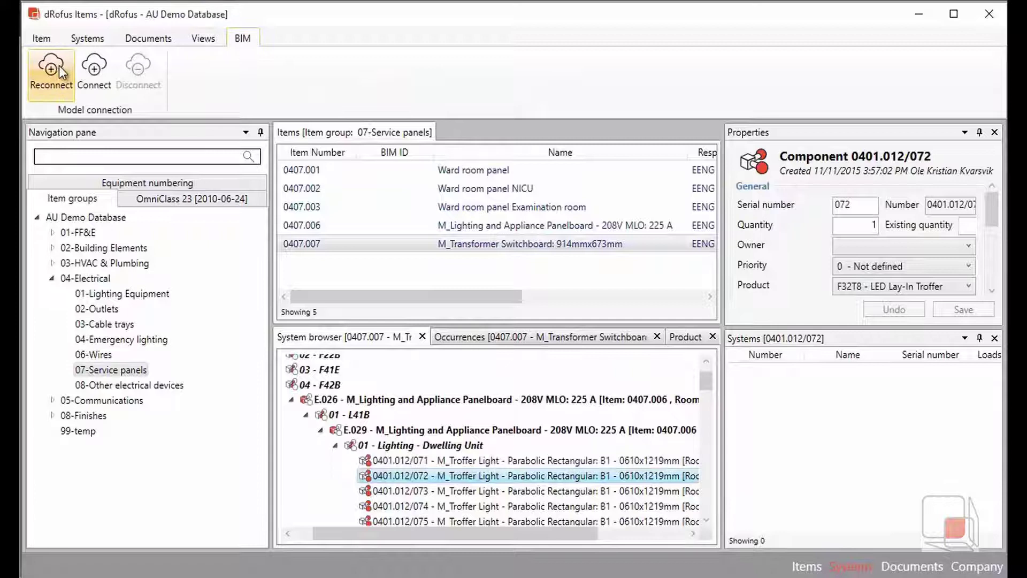
click(306, 249)
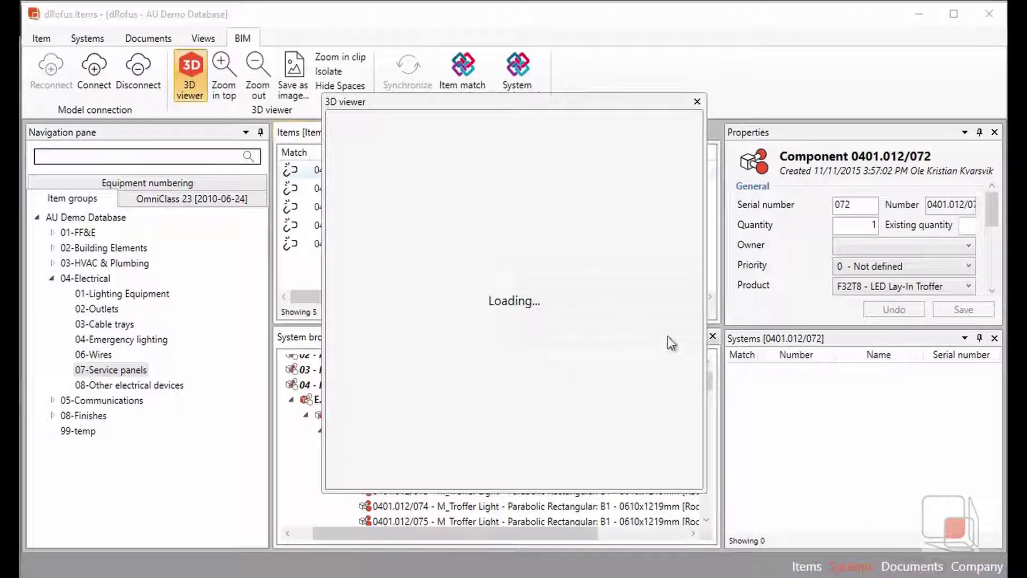
Dock the 3D viewer beside the Systems pane and enlarge it
drag(502, 106, 859, 437)
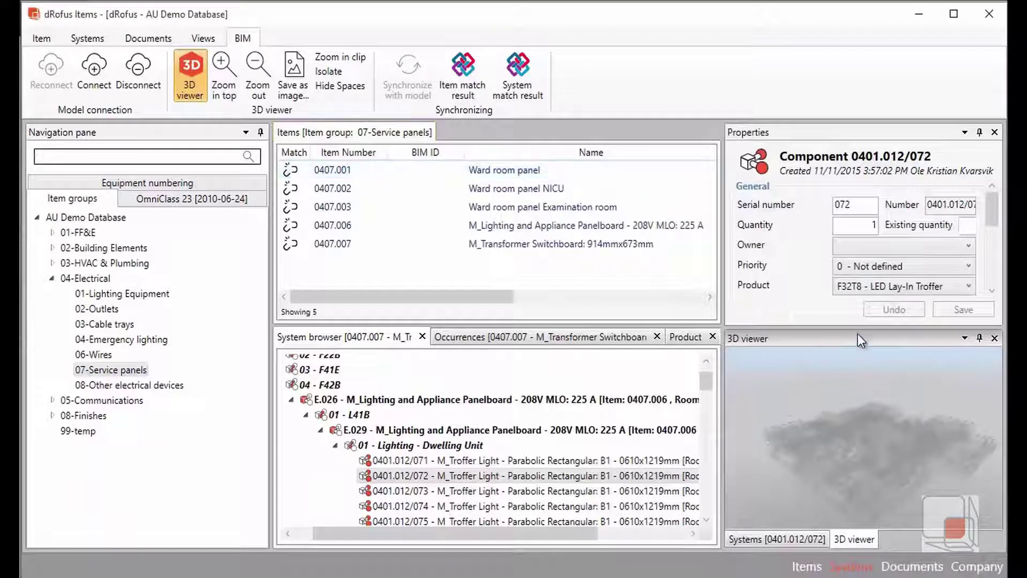
drag(859, 330, 854, 256)
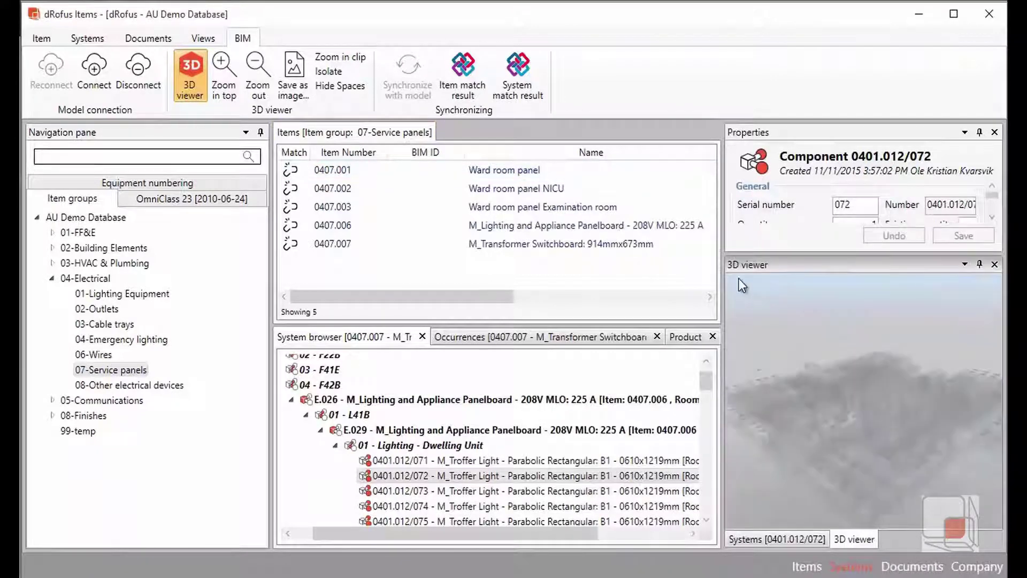
drag(722, 279, 621, 279)
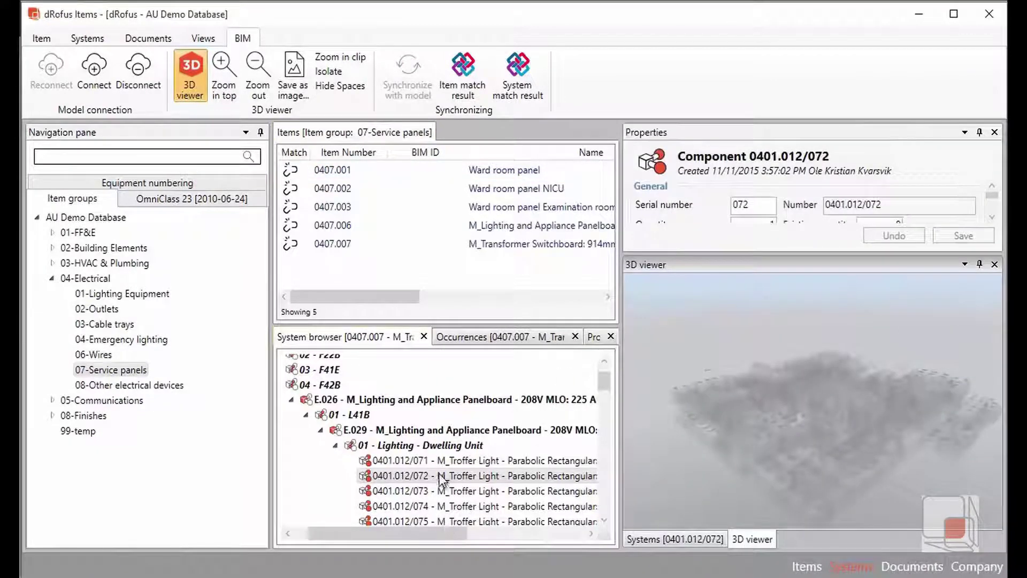
Highlight the 01 - Lighting - Dwelling Unit fixtures in 3D with Zoom in top, then orbit obliquely
click(441, 446)
right_click(792, 409)
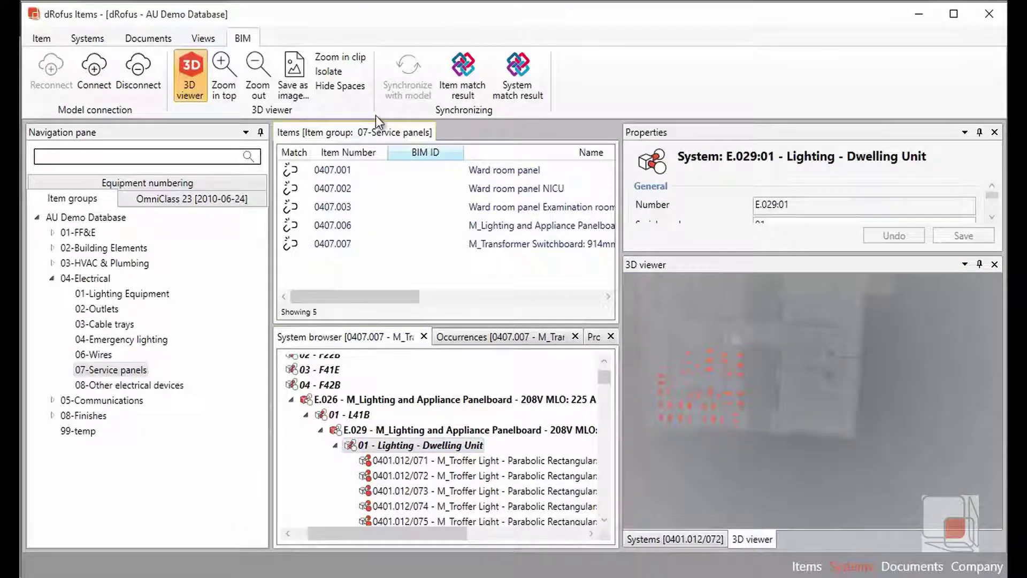
click(229, 69)
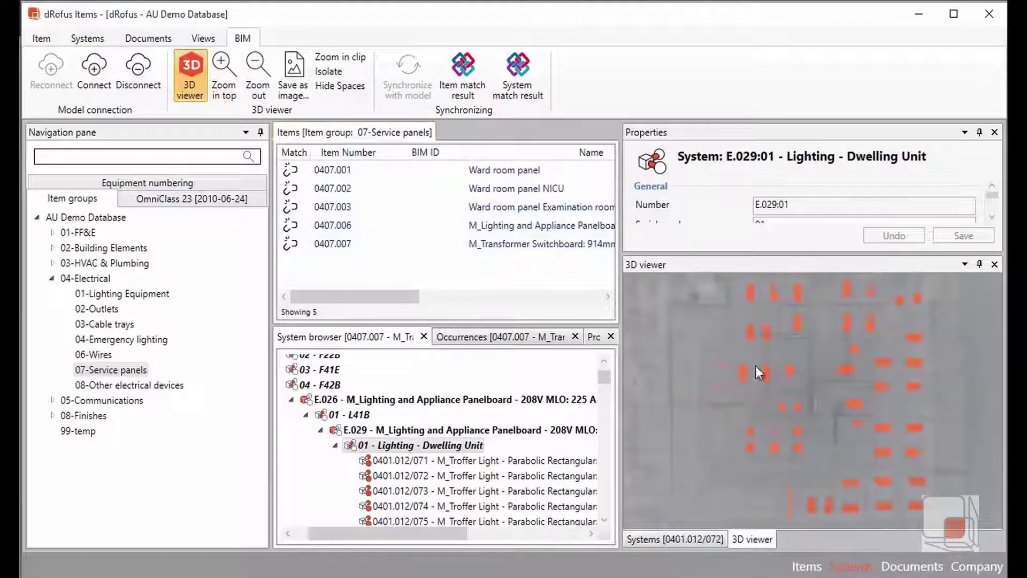
drag(755, 365, 691, 432)
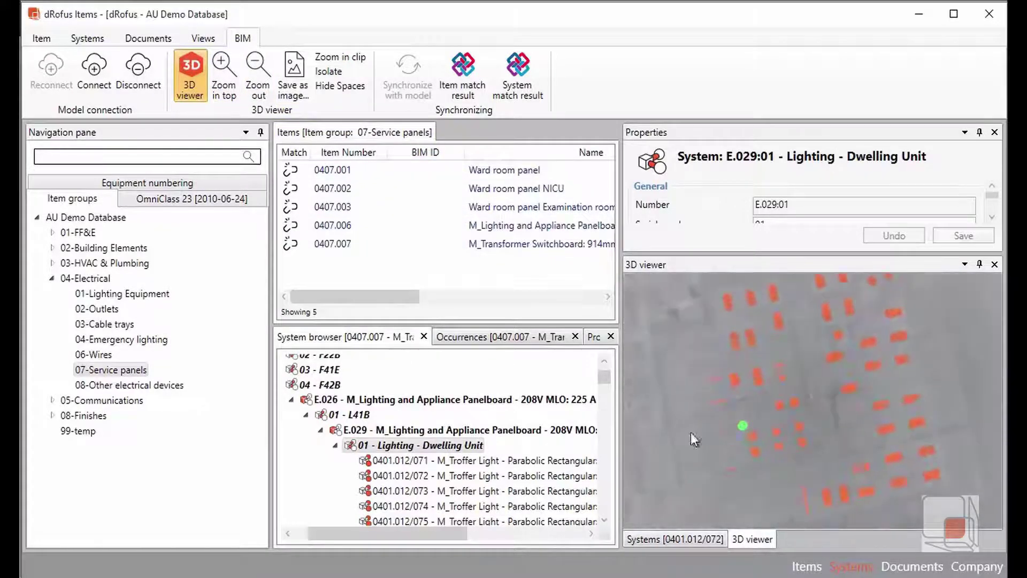
Locate troffer light 0401.023/088 in the 3D viewer
scroll(502, 418, down, 10)
scroll(502, 419, down, 15)
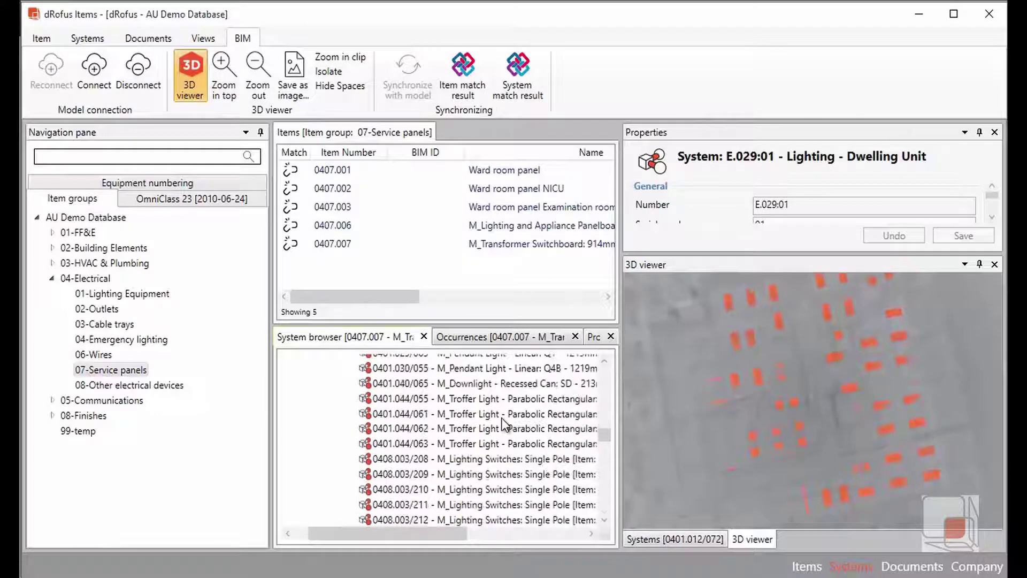
click(485, 423)
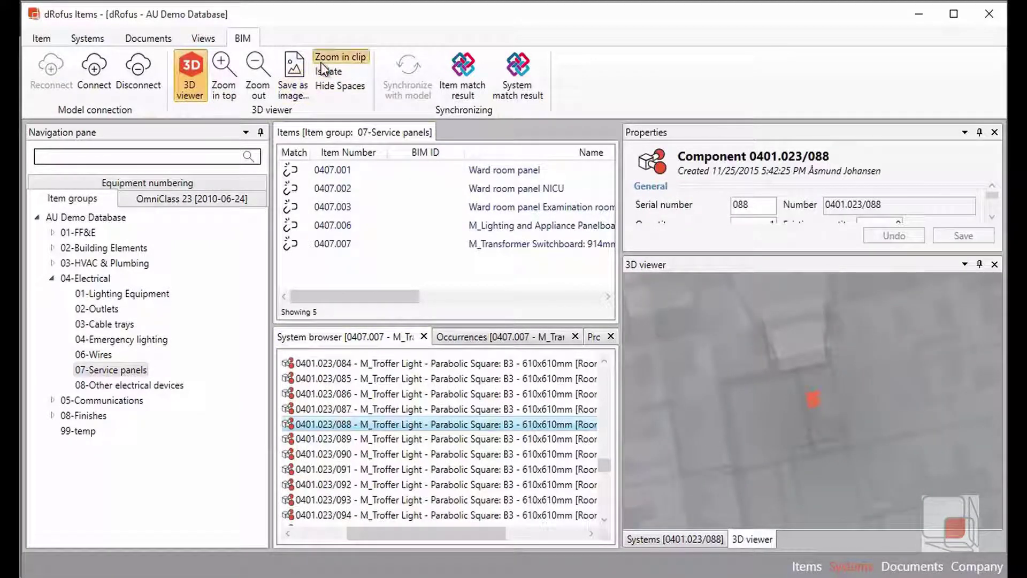
Zoom in clip on troffer 0401.023/088 and orbit around it in 3D
click(340, 56)
middle_drag(785, 449, 753, 473)
middle_drag(786, 435, 837, 310)
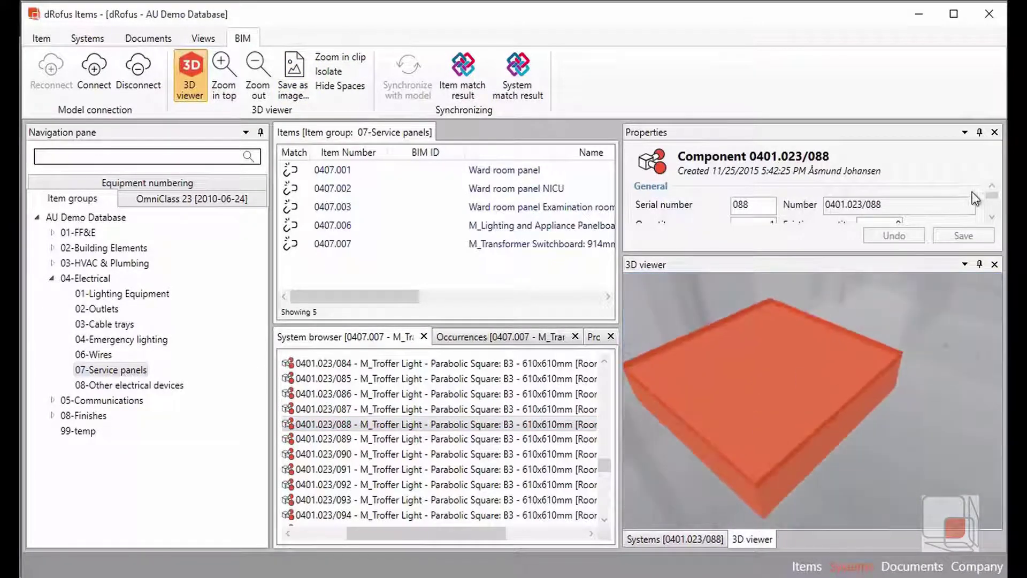
Enlarge the Properties pane to review fixture 088's Corridor room connection and Product choices
drag(905, 251, 891, 379)
scroll(987, 239, down, 5)
scroll(990, 253, up, 1)
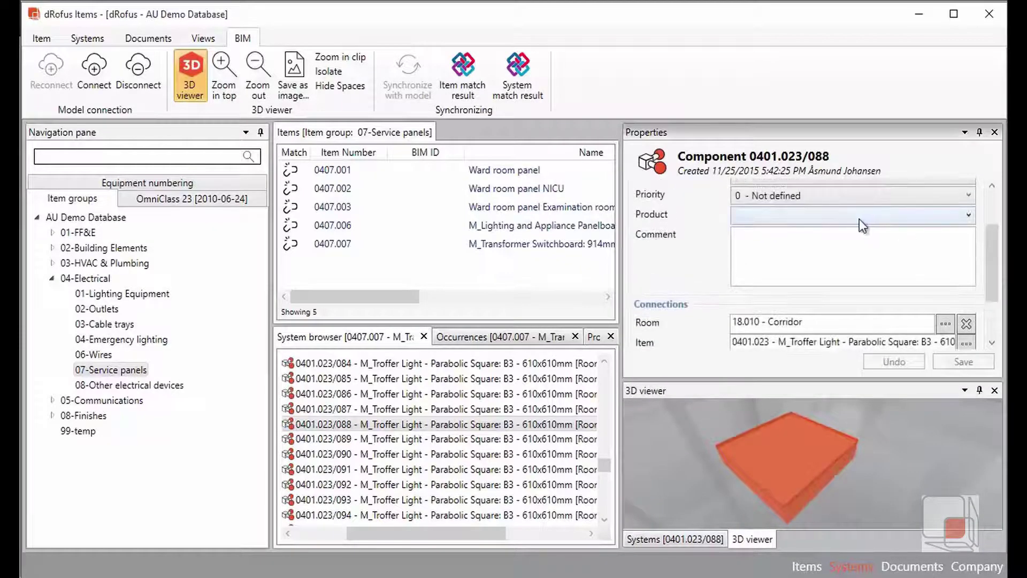
click(854, 216)
click(837, 231)
Show troffer light 0401.023/091's properties, confirming no product is assigned
click(458, 463)
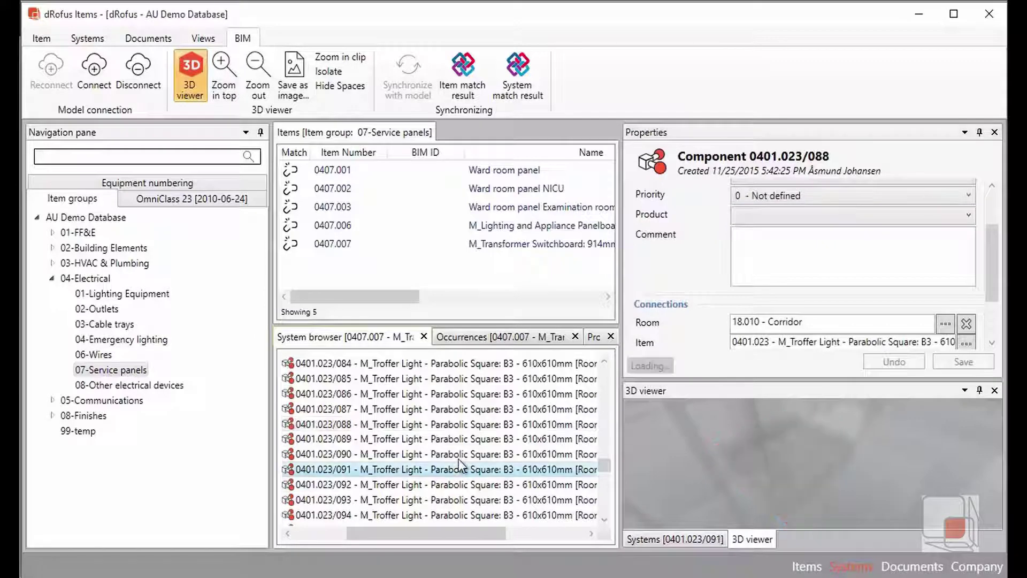
click(743, 281)
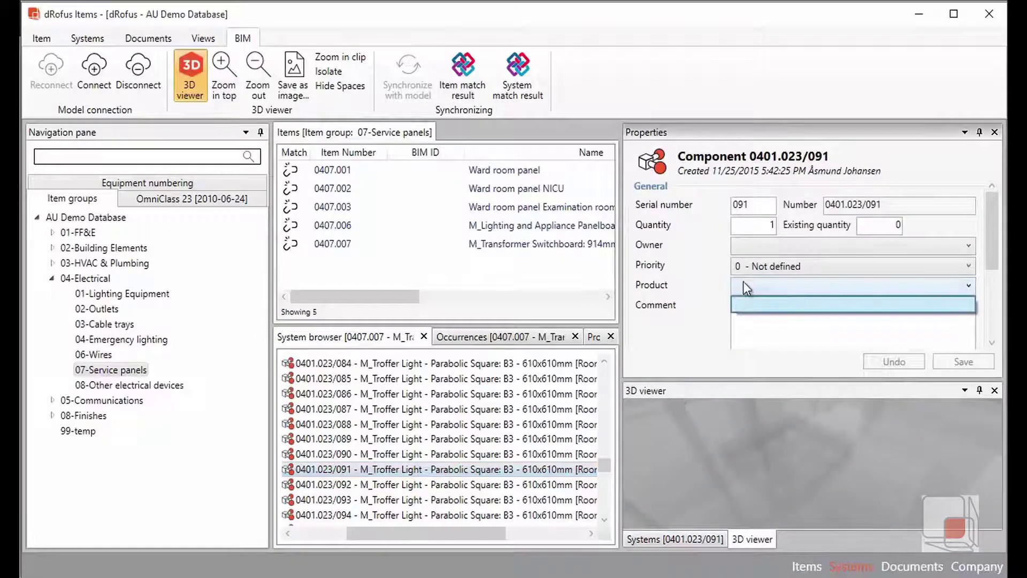
click(744, 282)
drag(605, 465, 619, 381)
drag(506, 533, 396, 532)
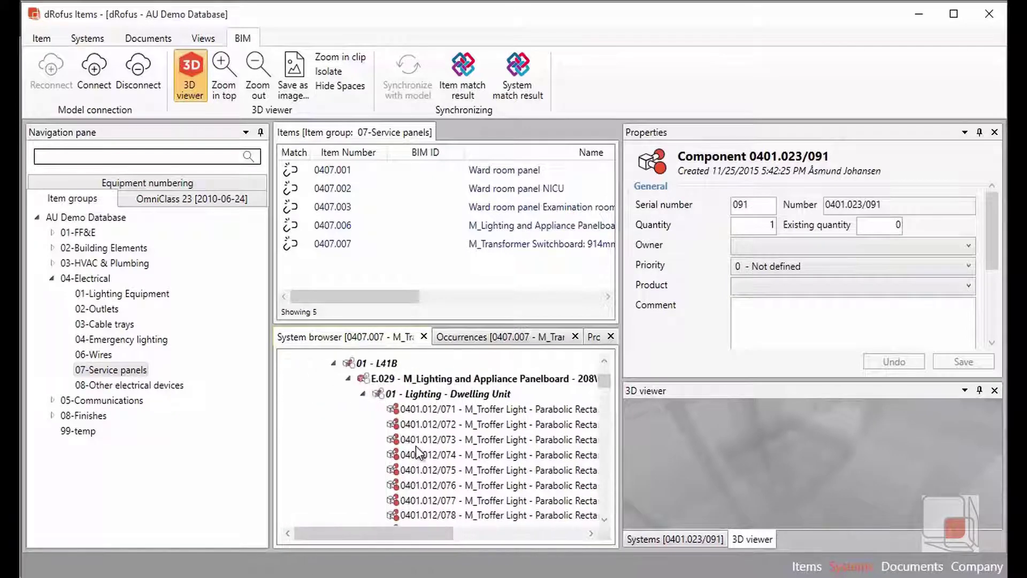
scroll(418, 452, up, 2)
scroll(422, 455, down, 10)
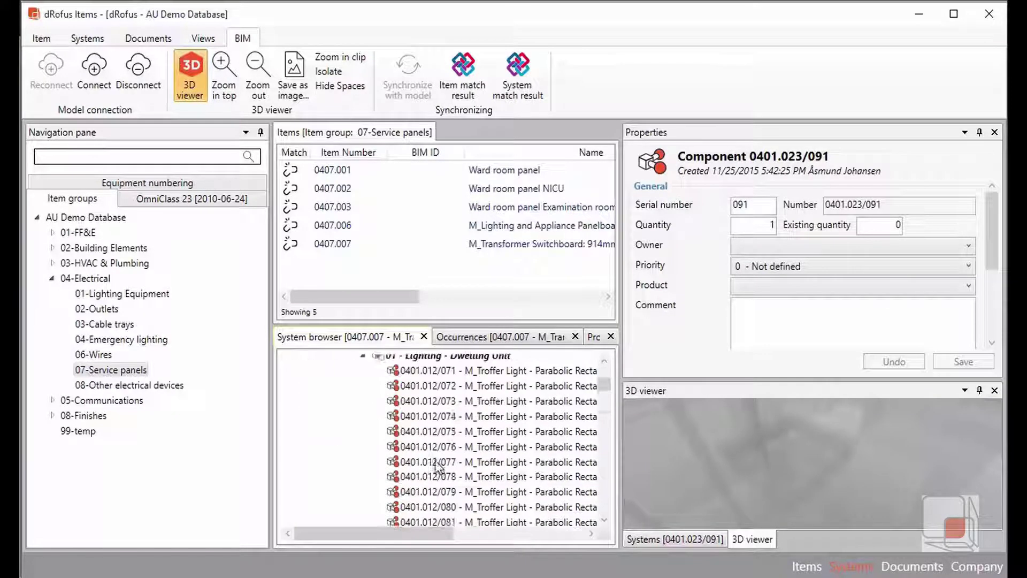
scroll(438, 468, down, 10)
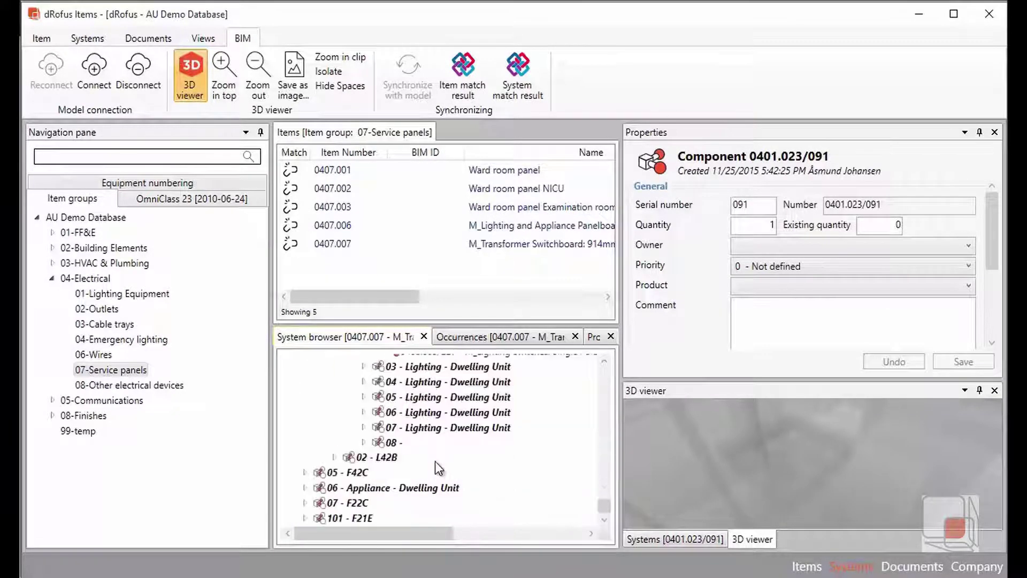